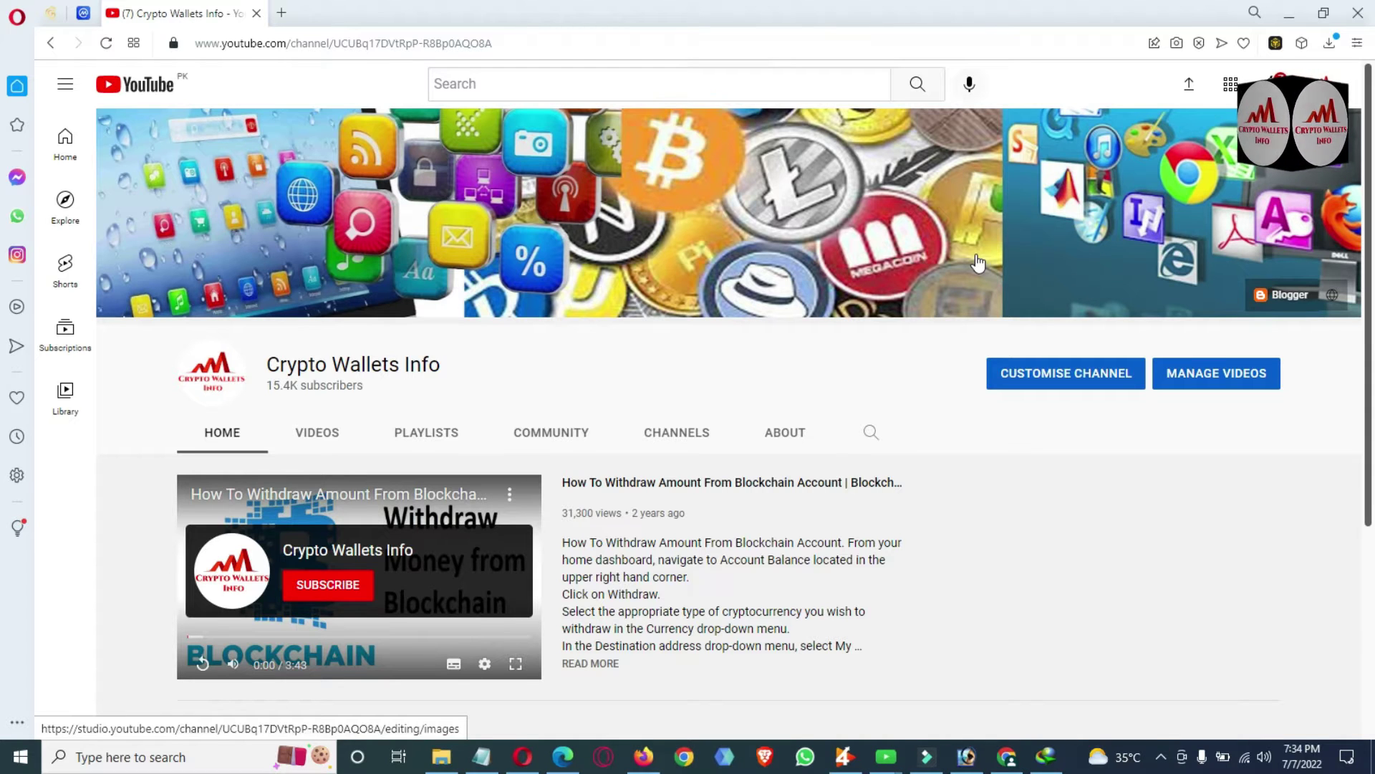
Highlight the saved private key line in the Notepad note, then minimize Notepad.
drag(1370, 215, 1373, 409)
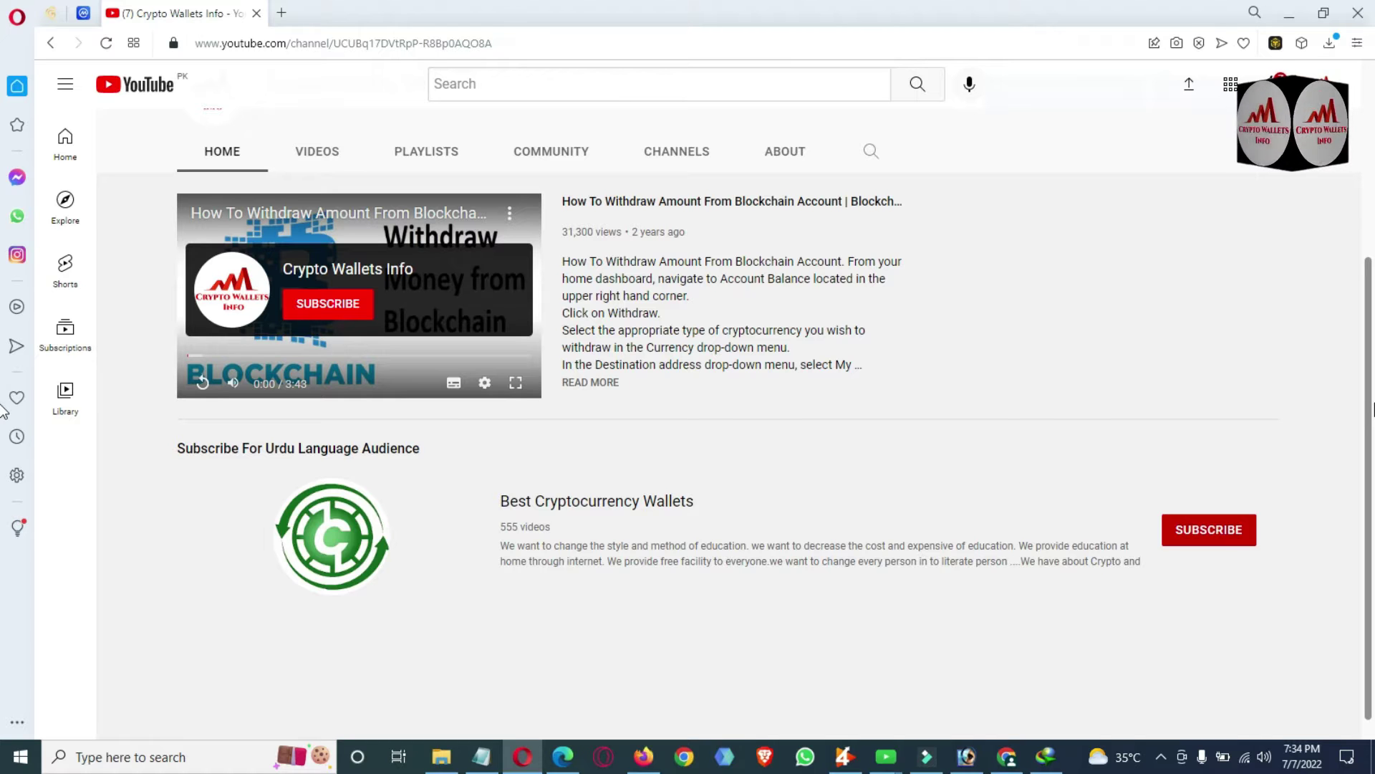
drag(1372, 410, 1372, 135)
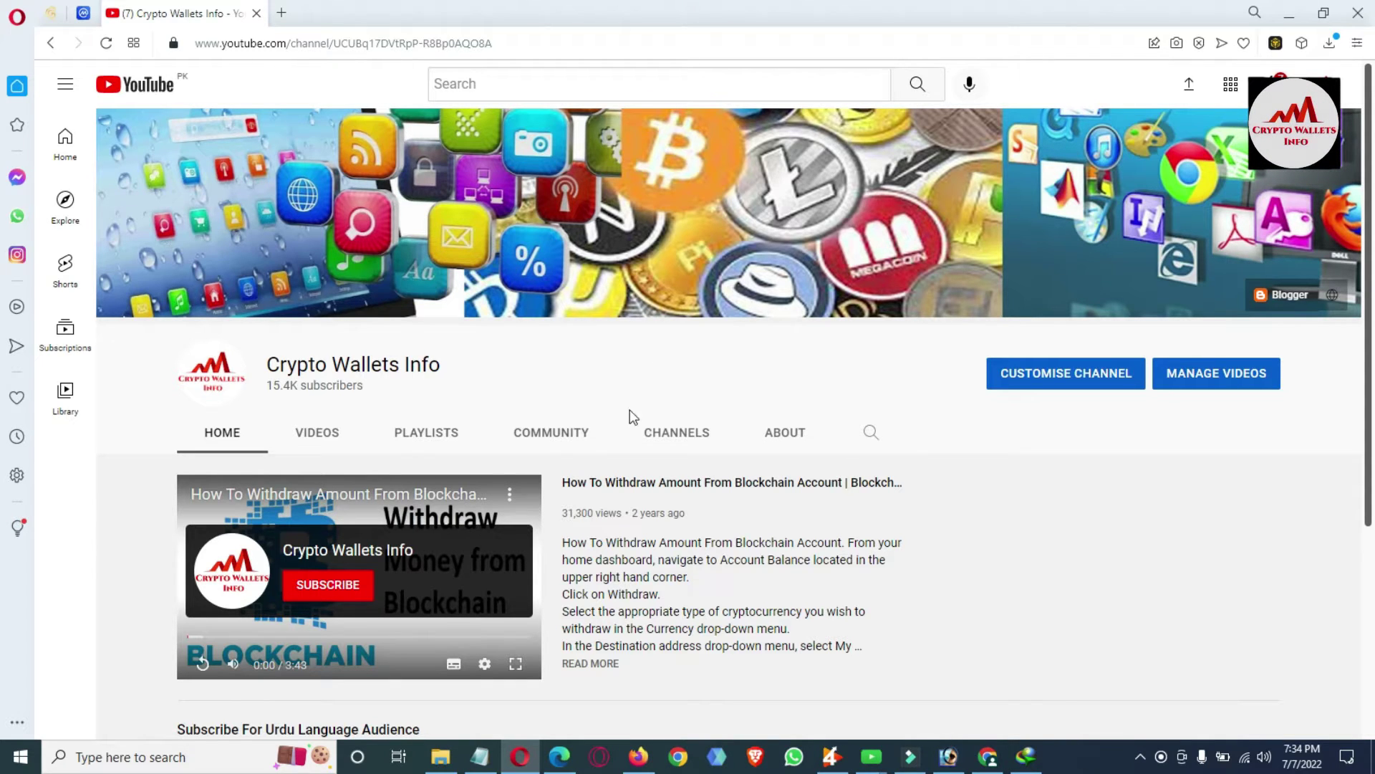
click(480, 756)
drag(552, 227, 90, 231)
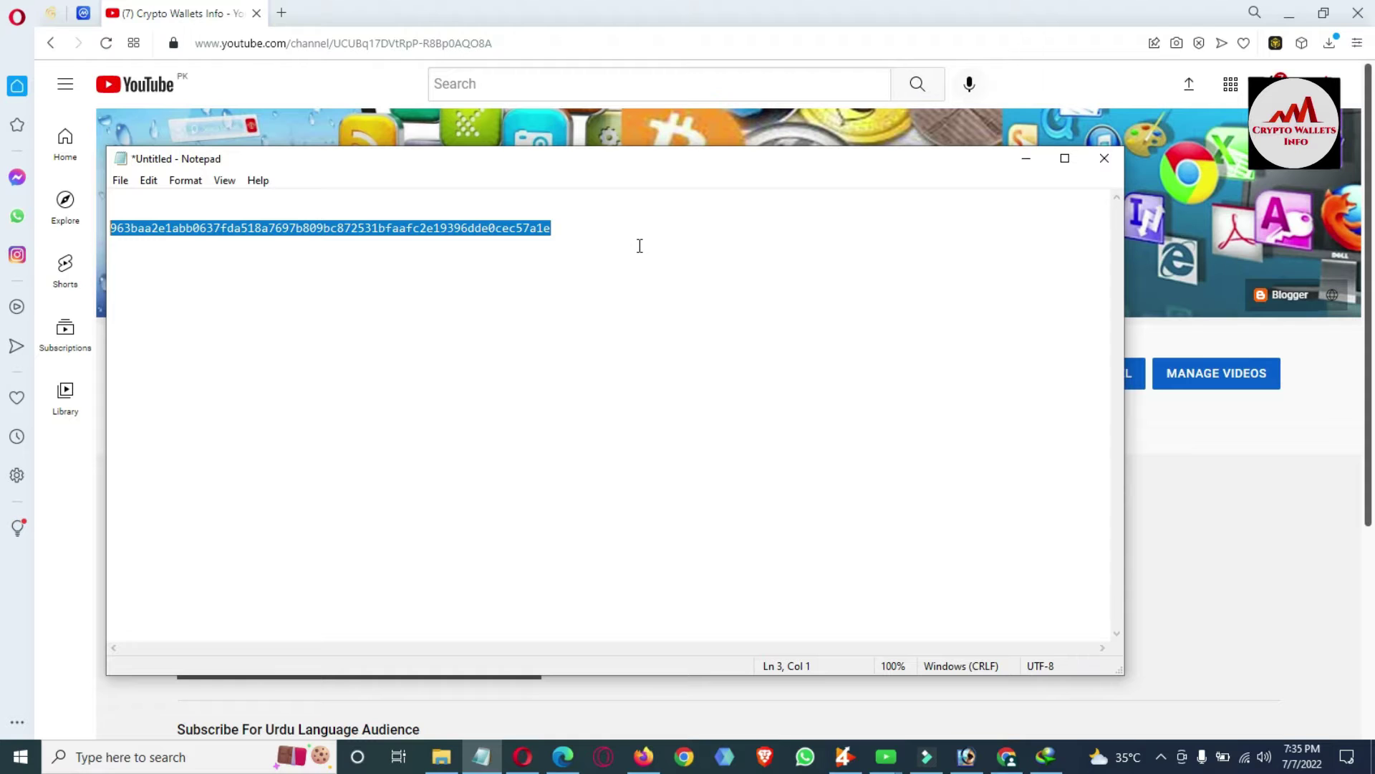
click(1013, 165)
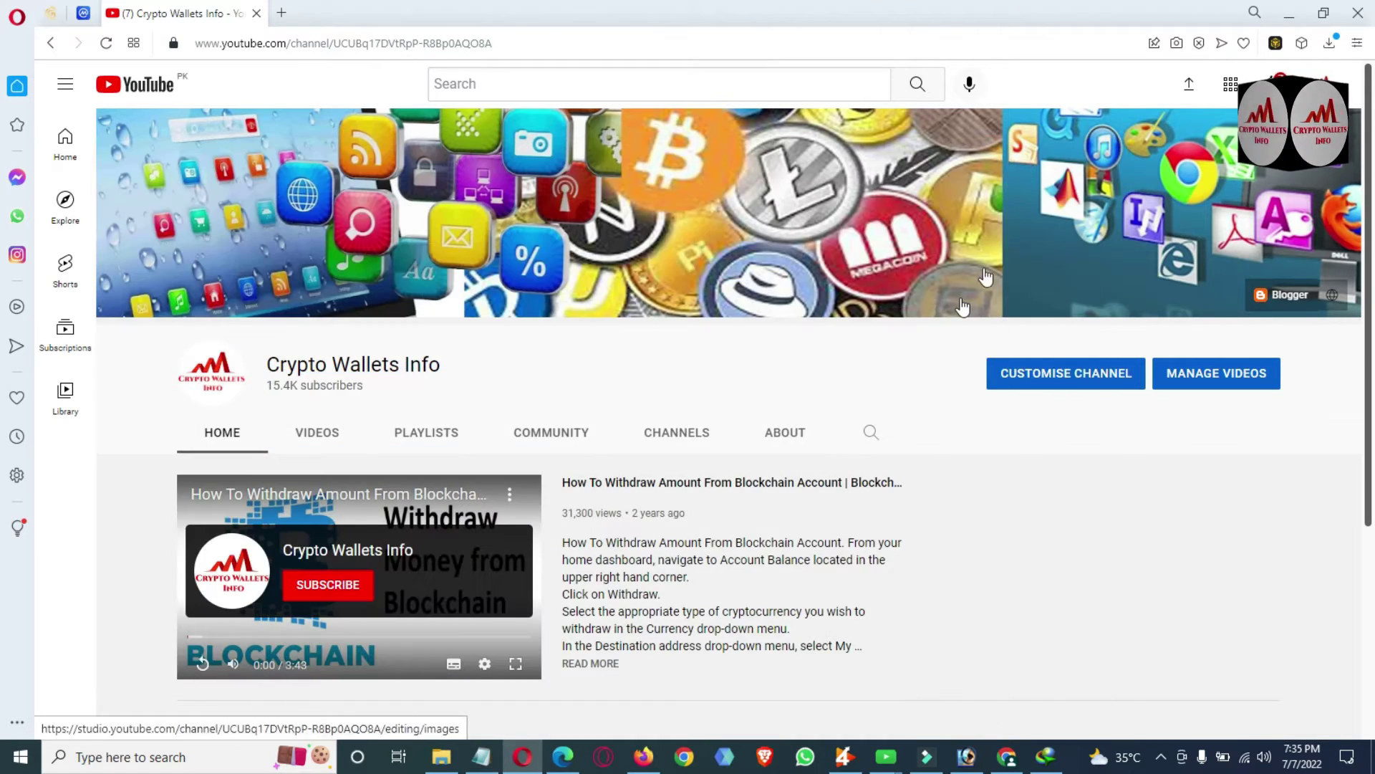
Unlock Binance Wallet with the wallet password, re-entering it after the first attempt is rejected.
click(1274, 44)
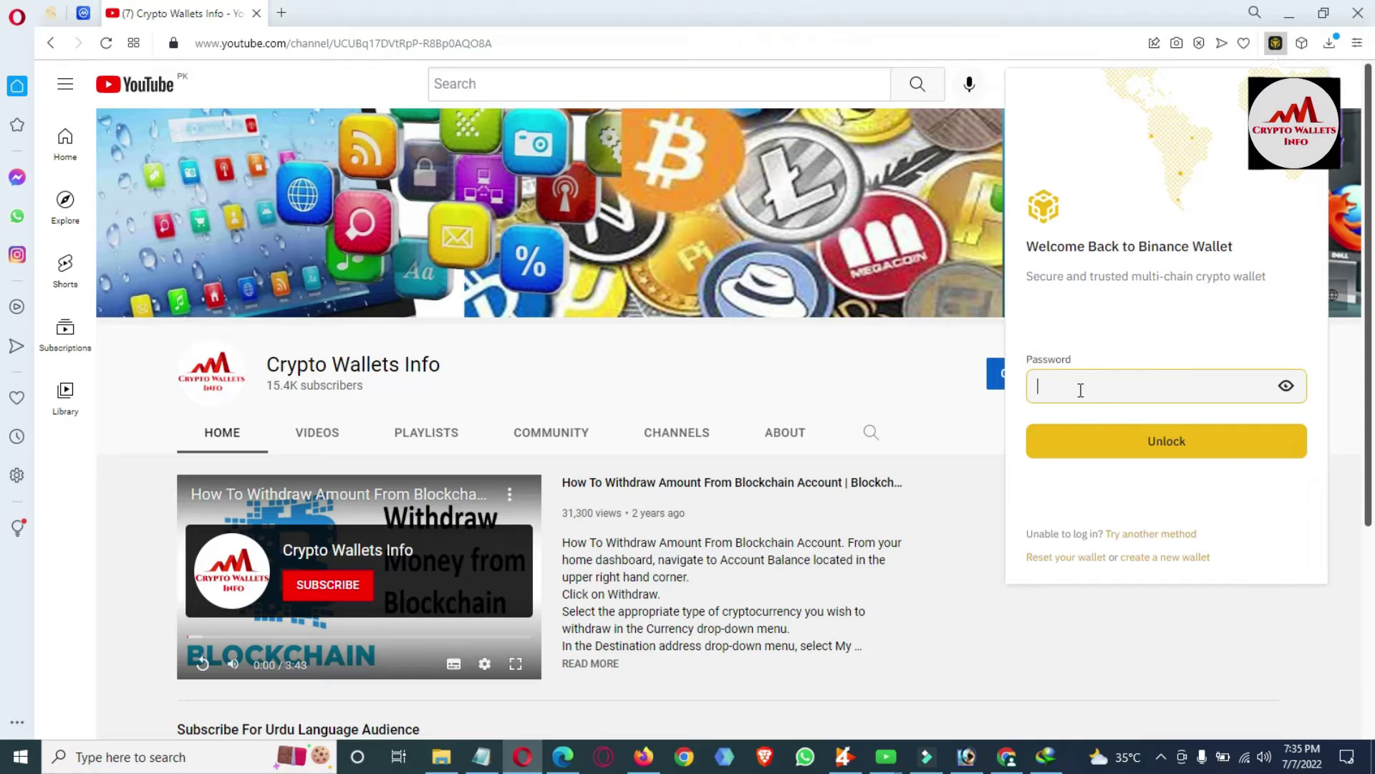
text(••••••)
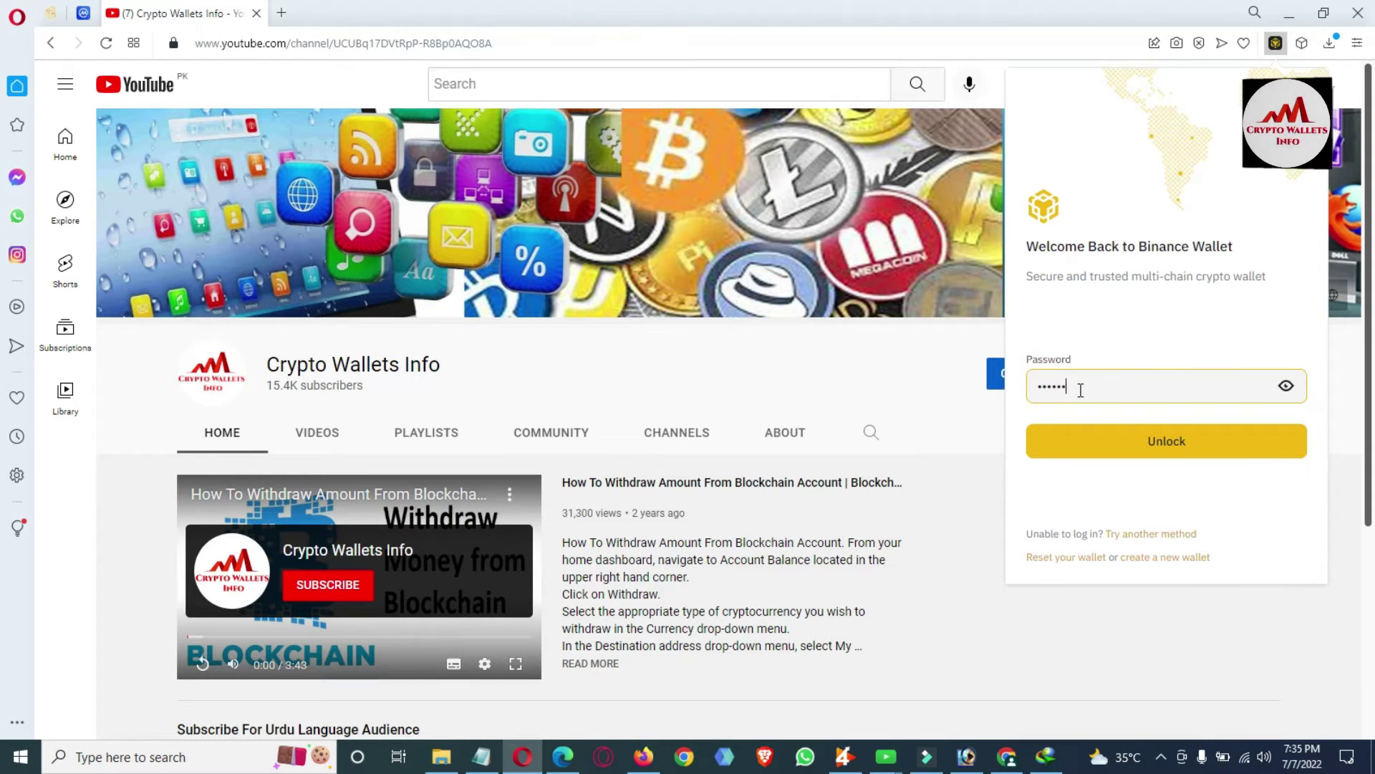
text(•••)
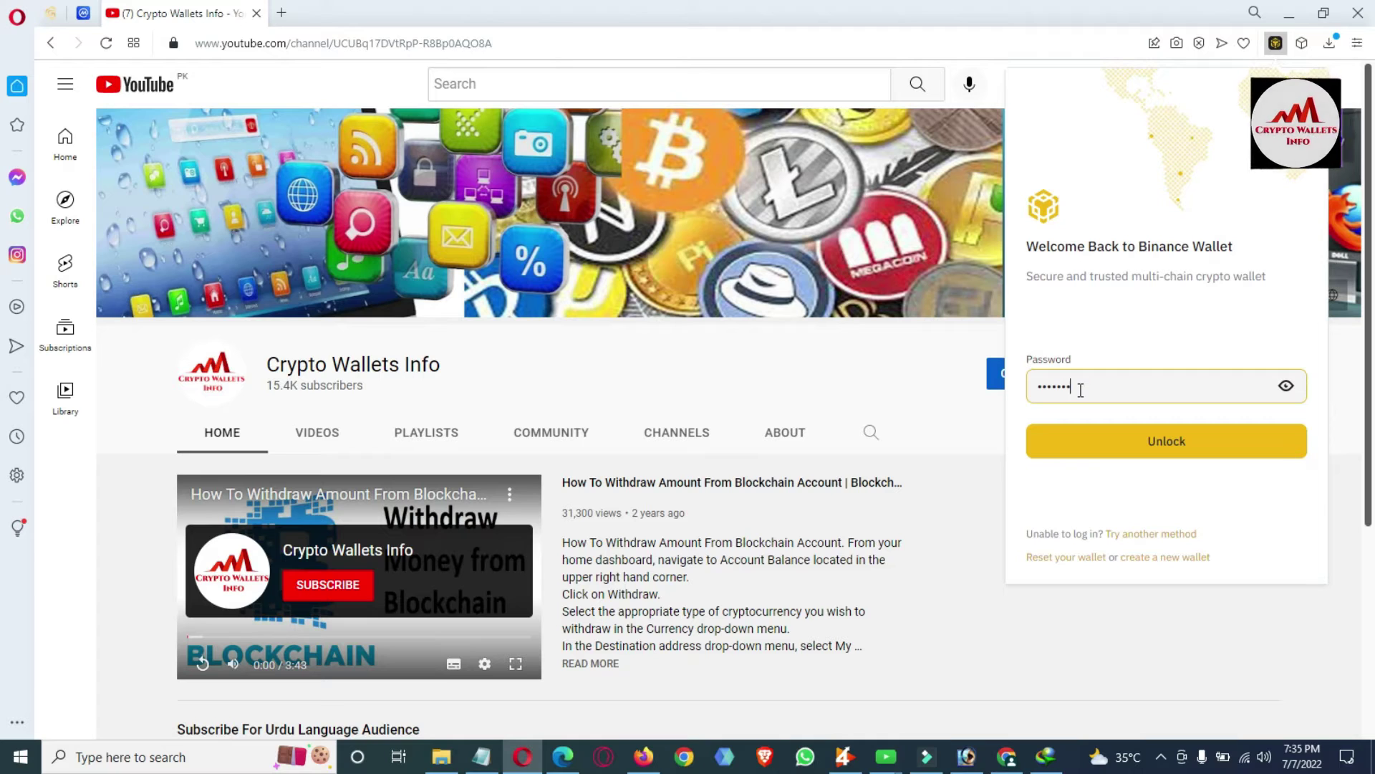
text(•••••)
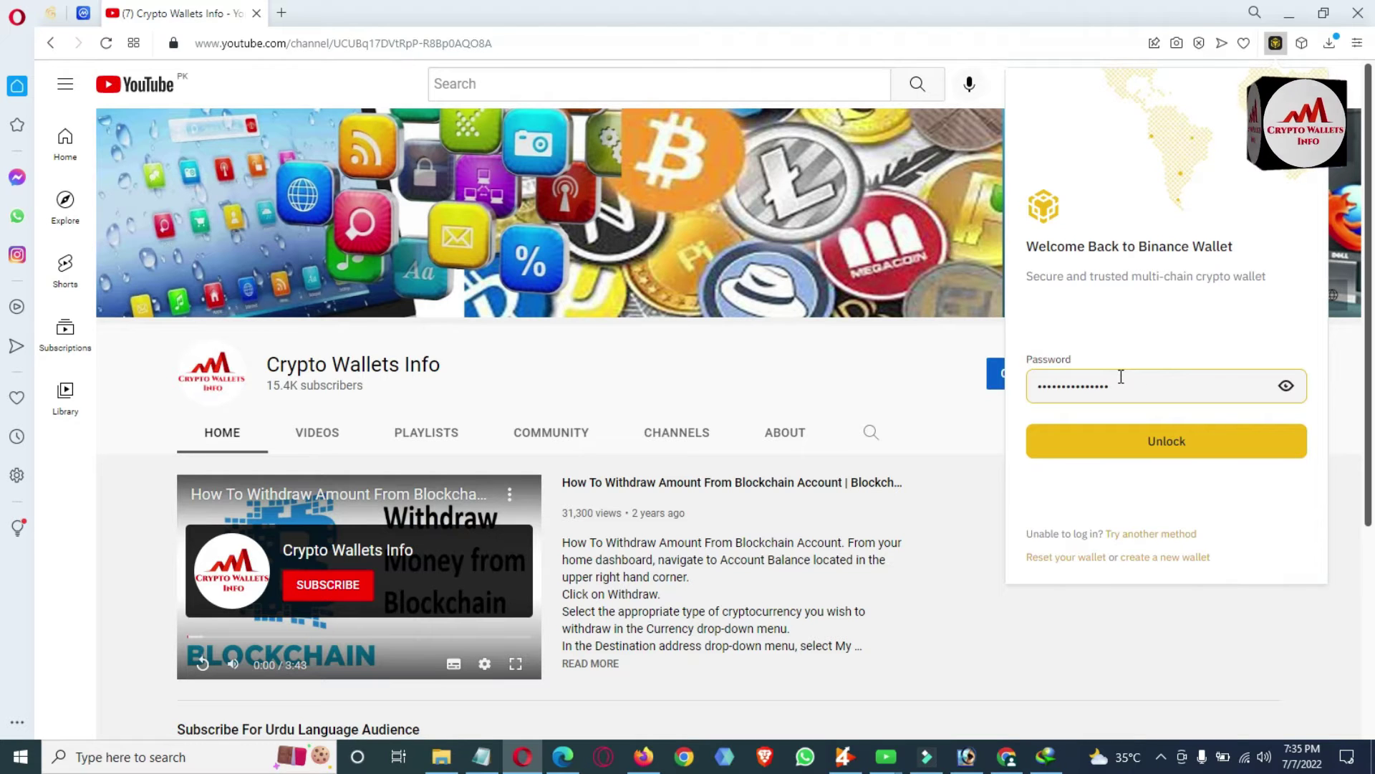
click(1178, 445)
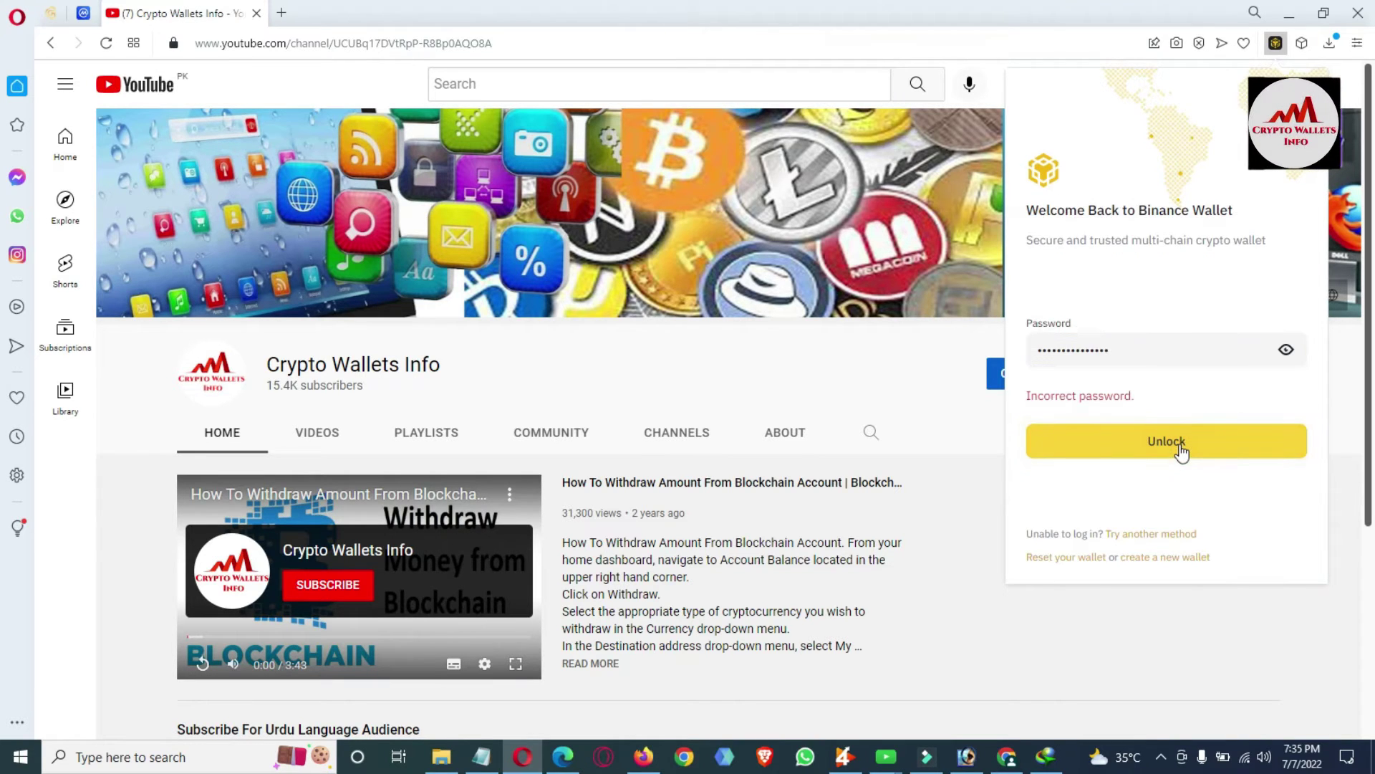
double_click(1129, 358)
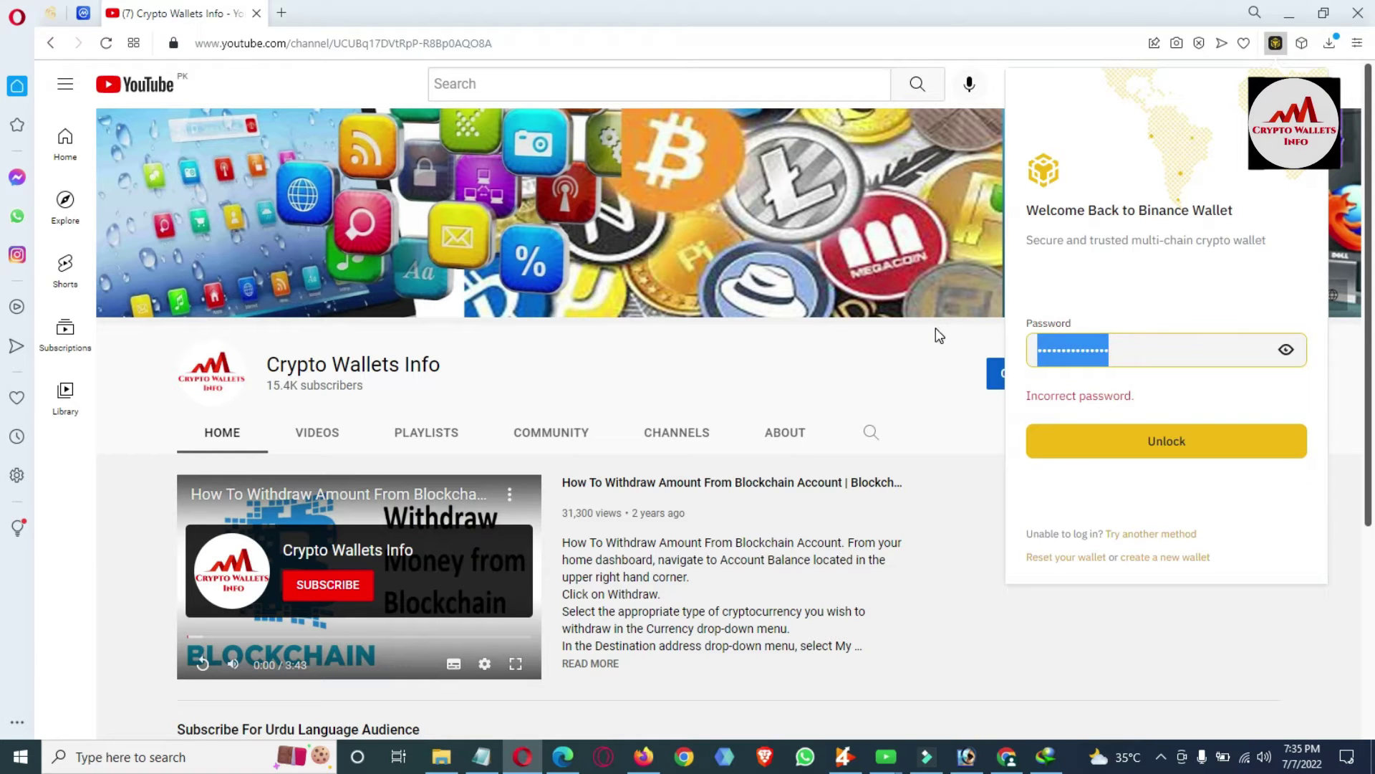
text(123456)
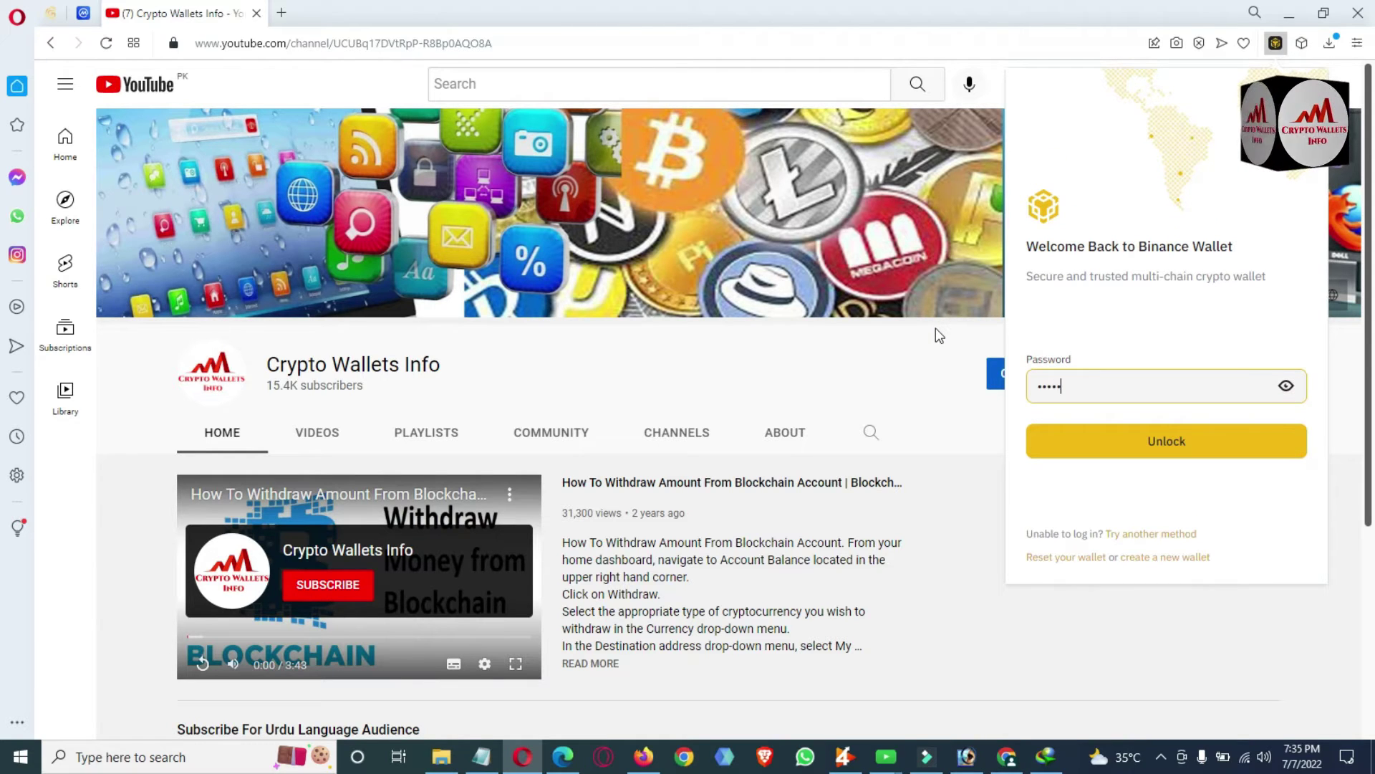
text(7890123)
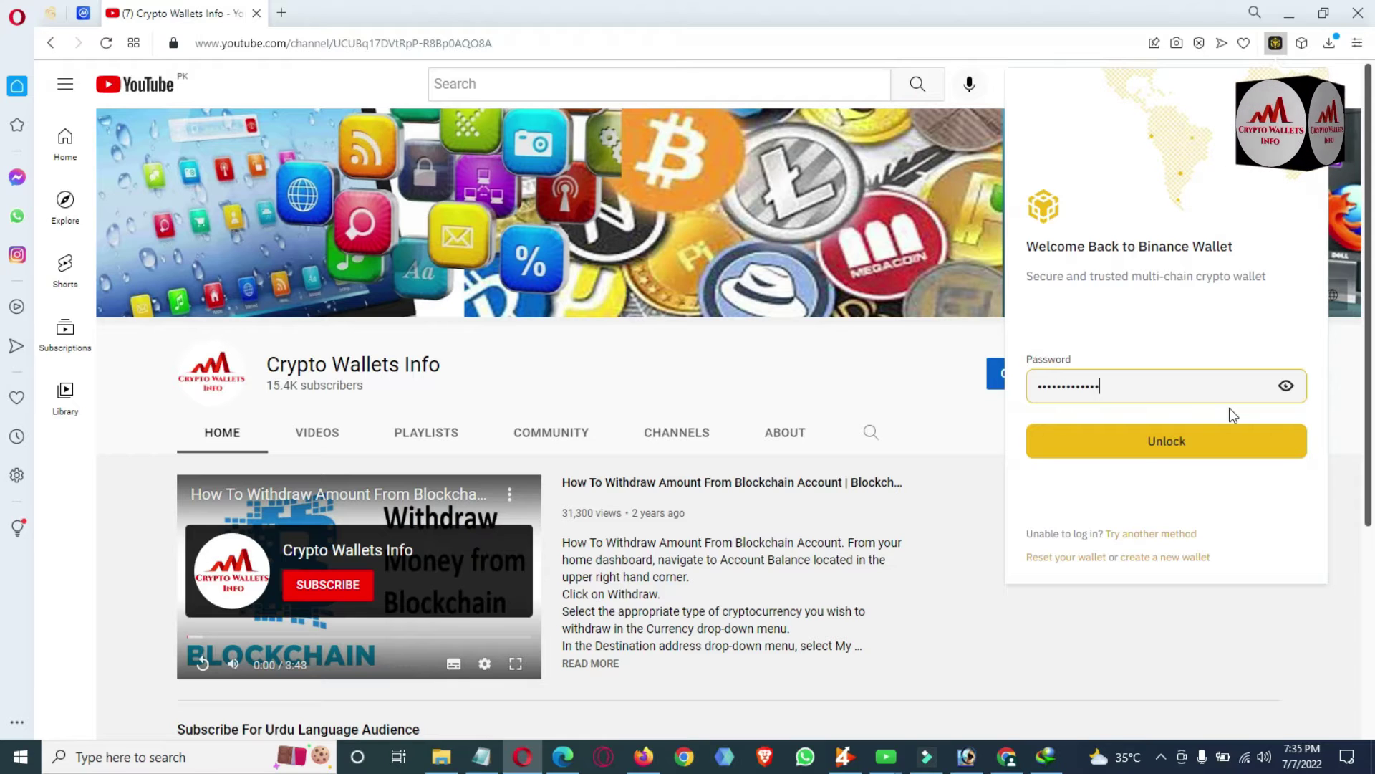
click(1177, 437)
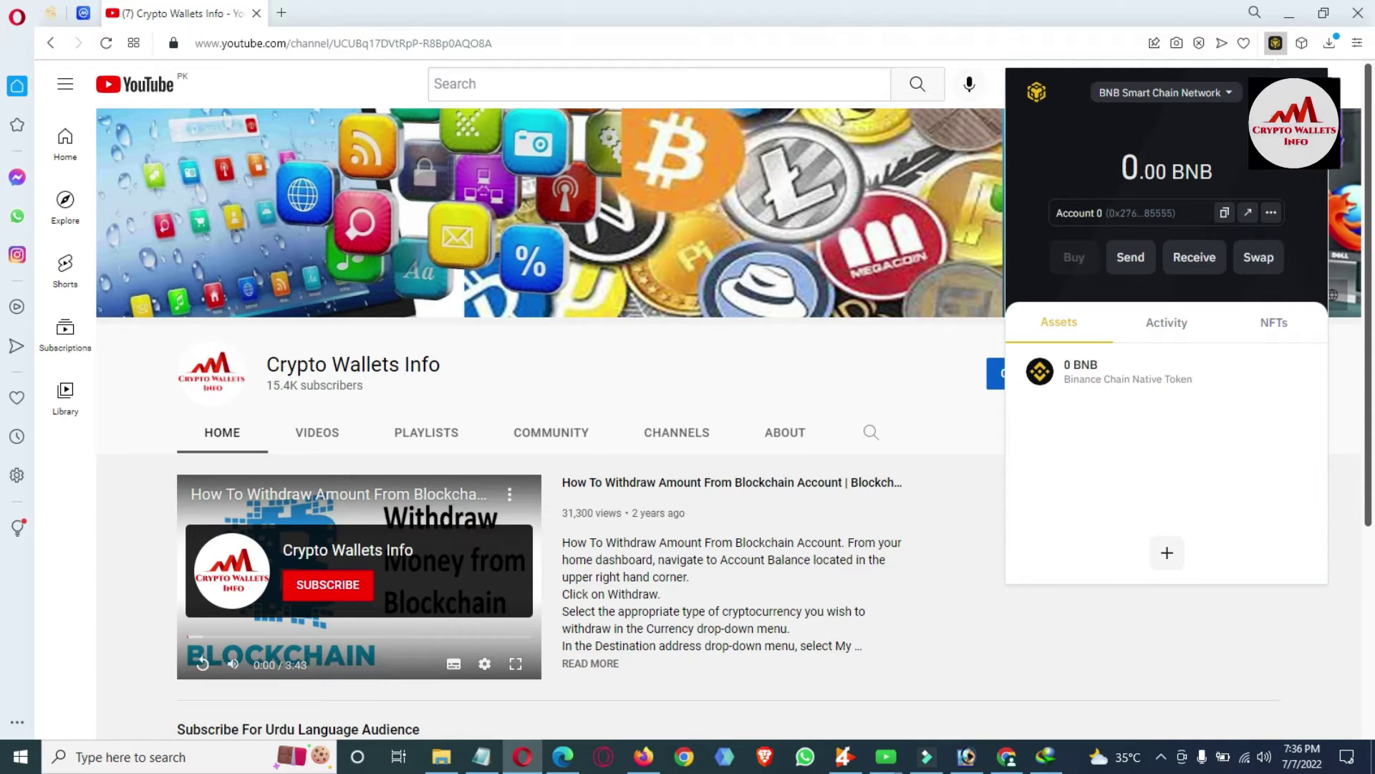
Open the wallet's Import Account page set to Private Key, then bring the Notepad key note forward.
click(1294, 91)
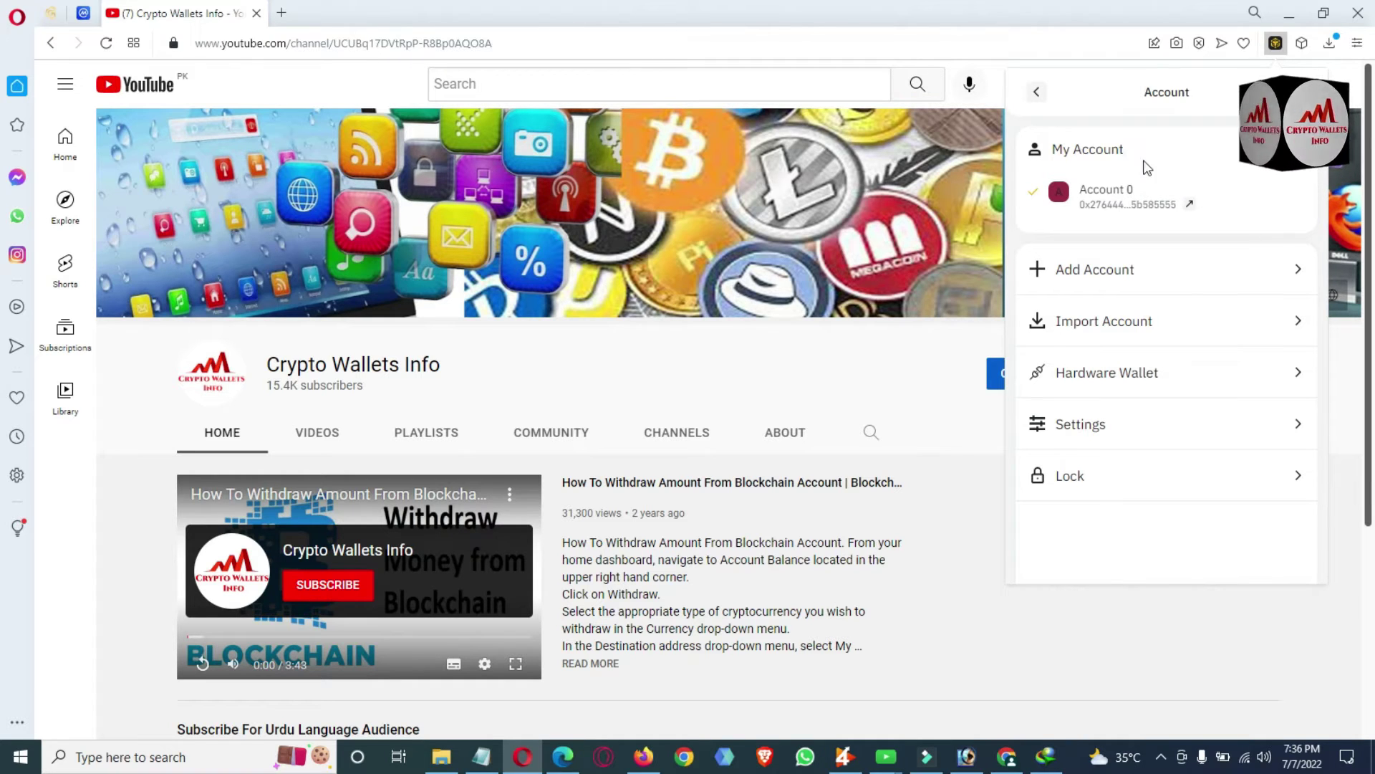
drag(1139, 190, 1177, 208)
click(1186, 152)
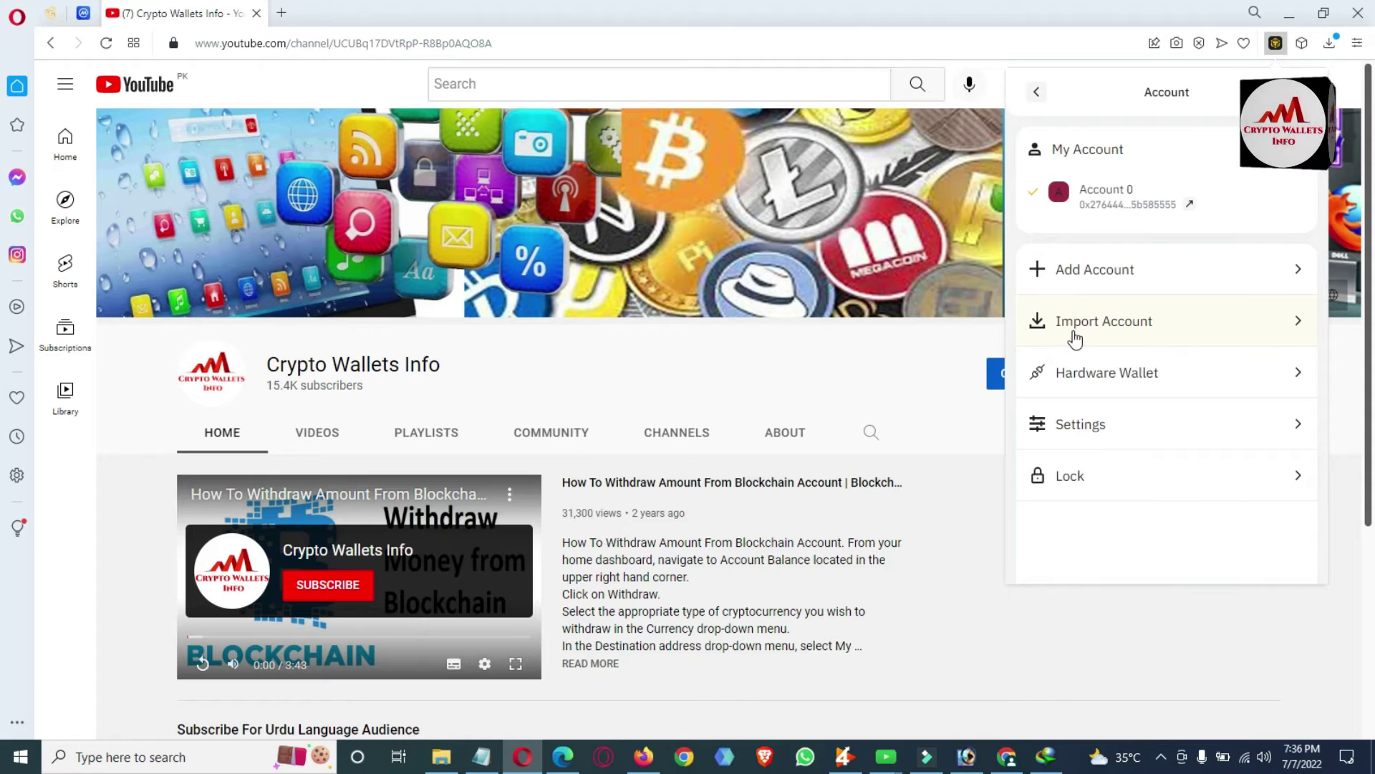
click(1122, 331)
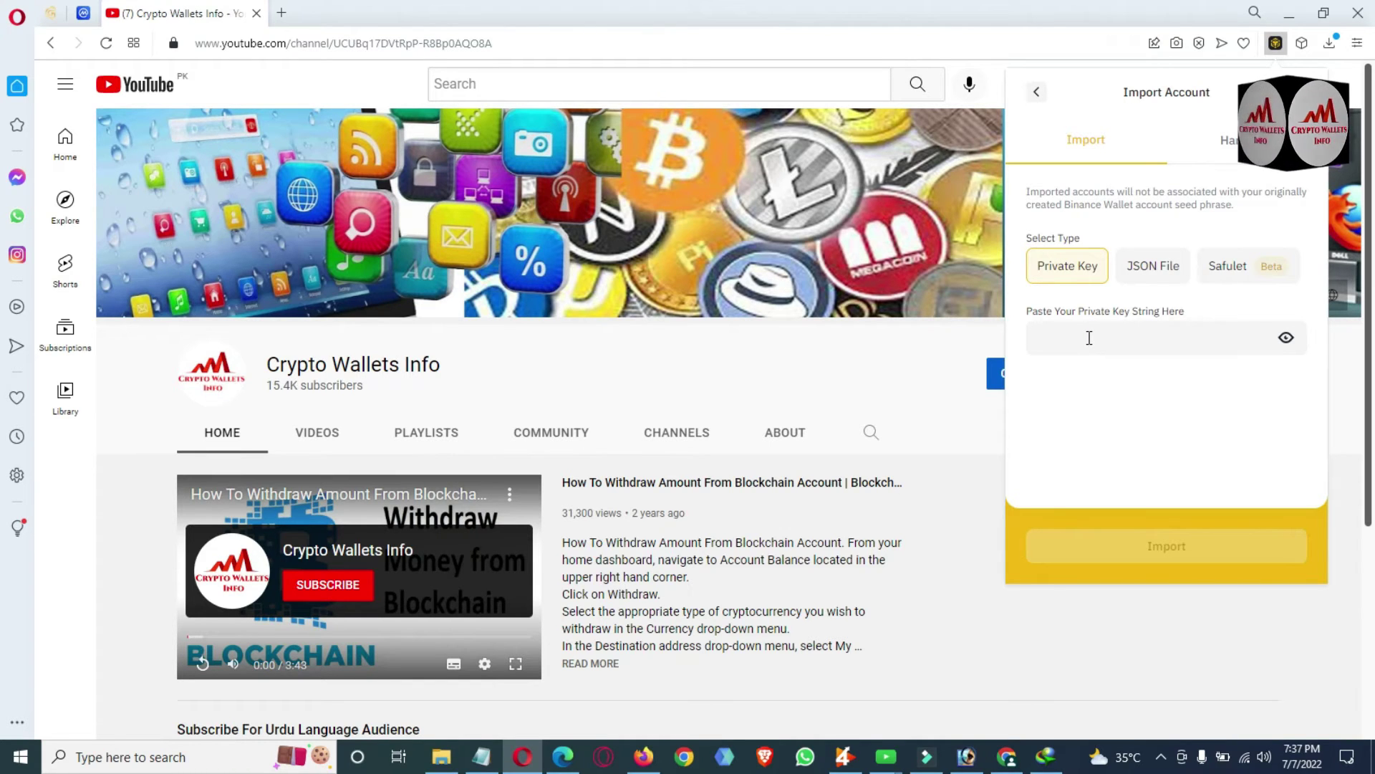
click(482, 756)
Copy the key from Notepad into the wallet's Private Key field, which reports 'Cannot import invalid private key.'.
click(605, 230)
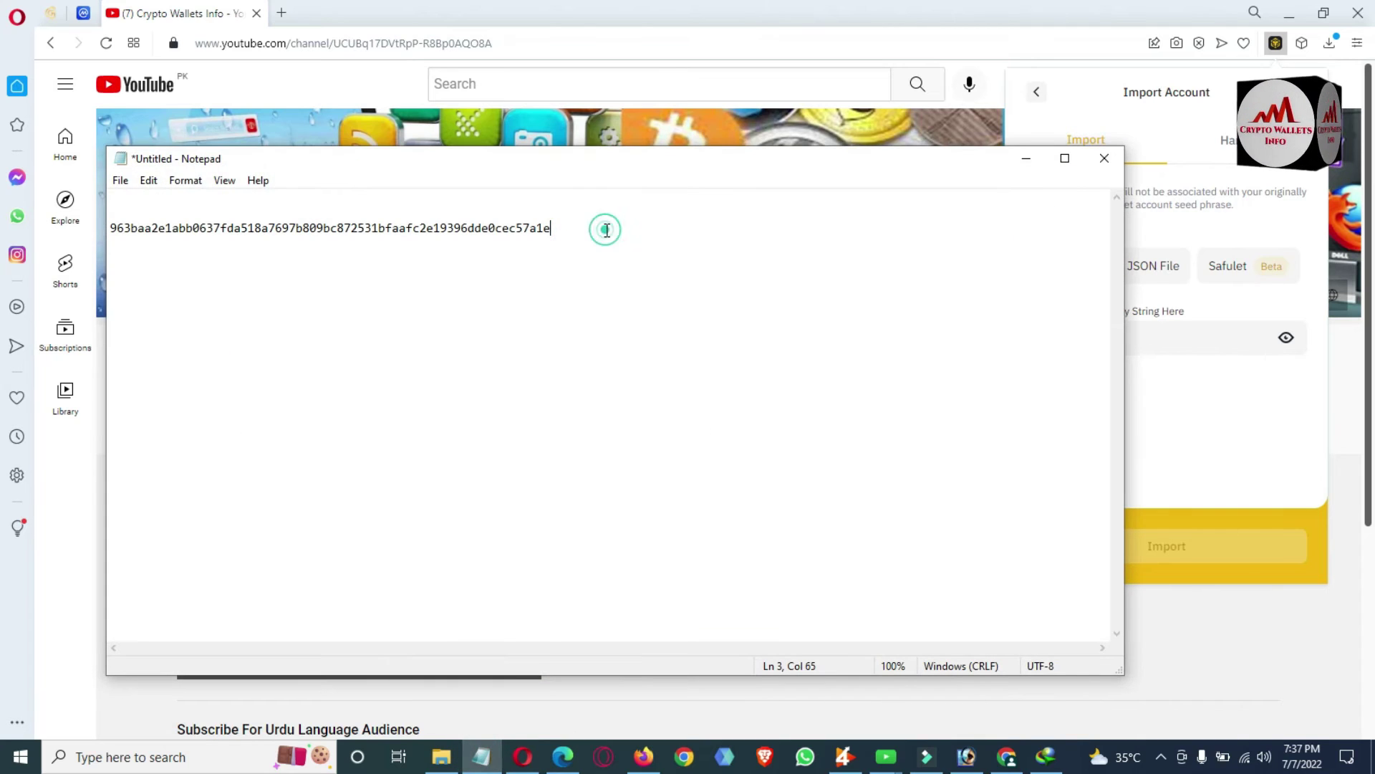
drag(546, 228, 109, 230)
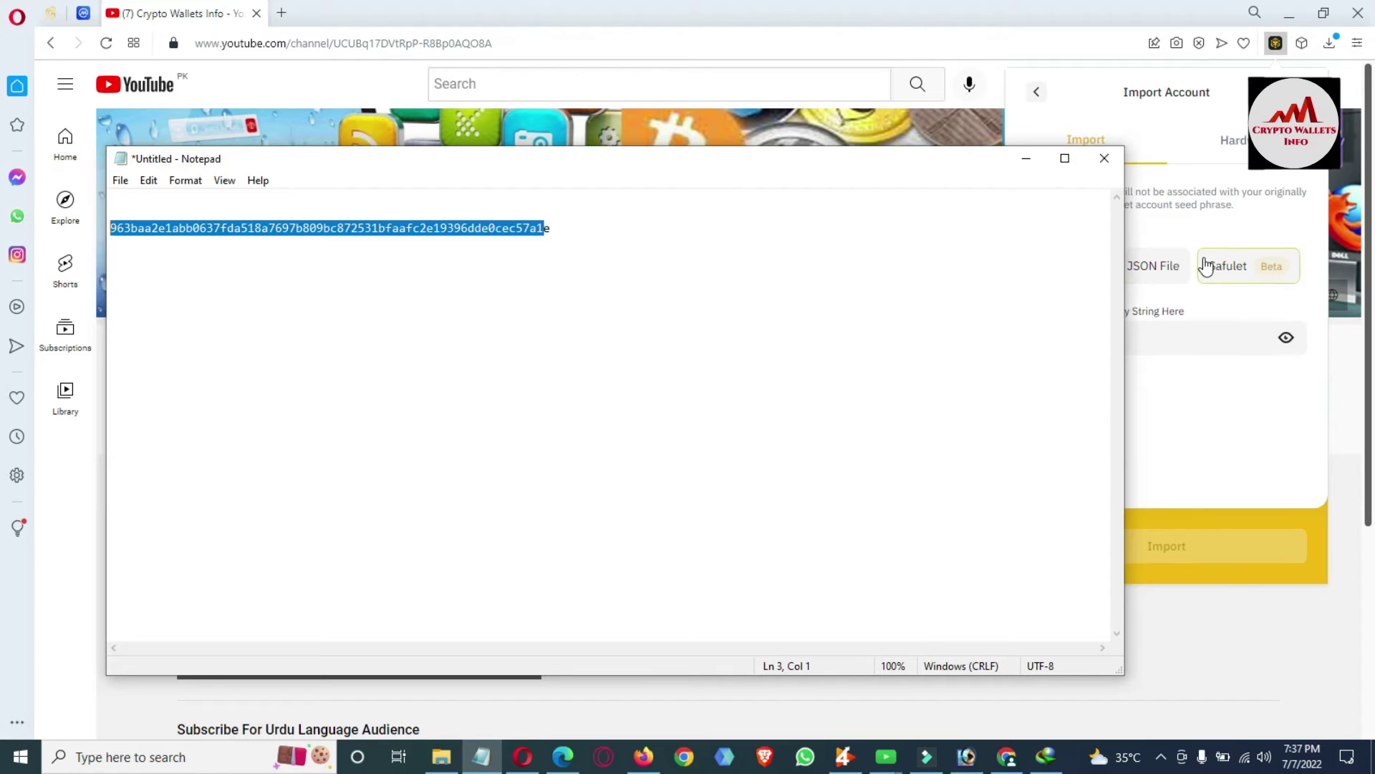
click(1184, 224)
click(1102, 327)
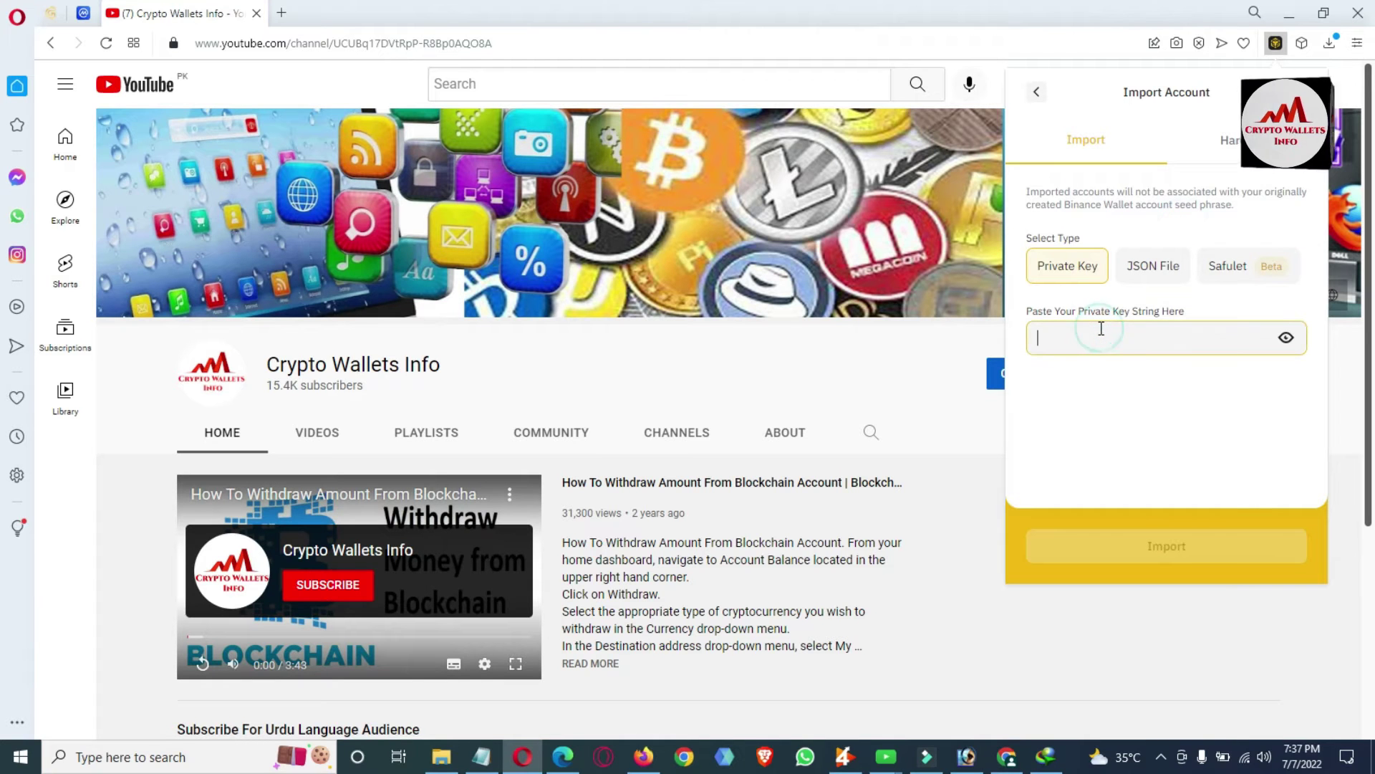
key(ctrl+v)
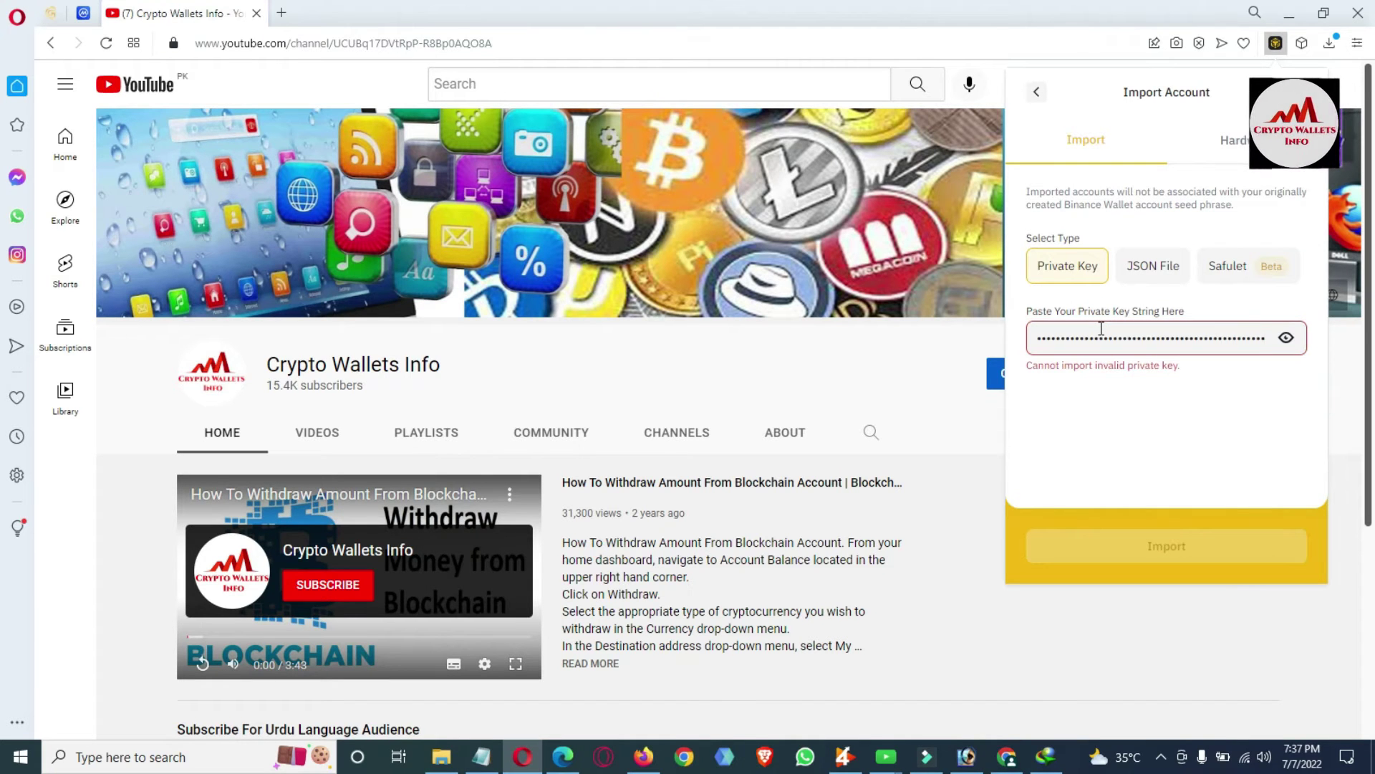
drag(1183, 367, 1046, 387)
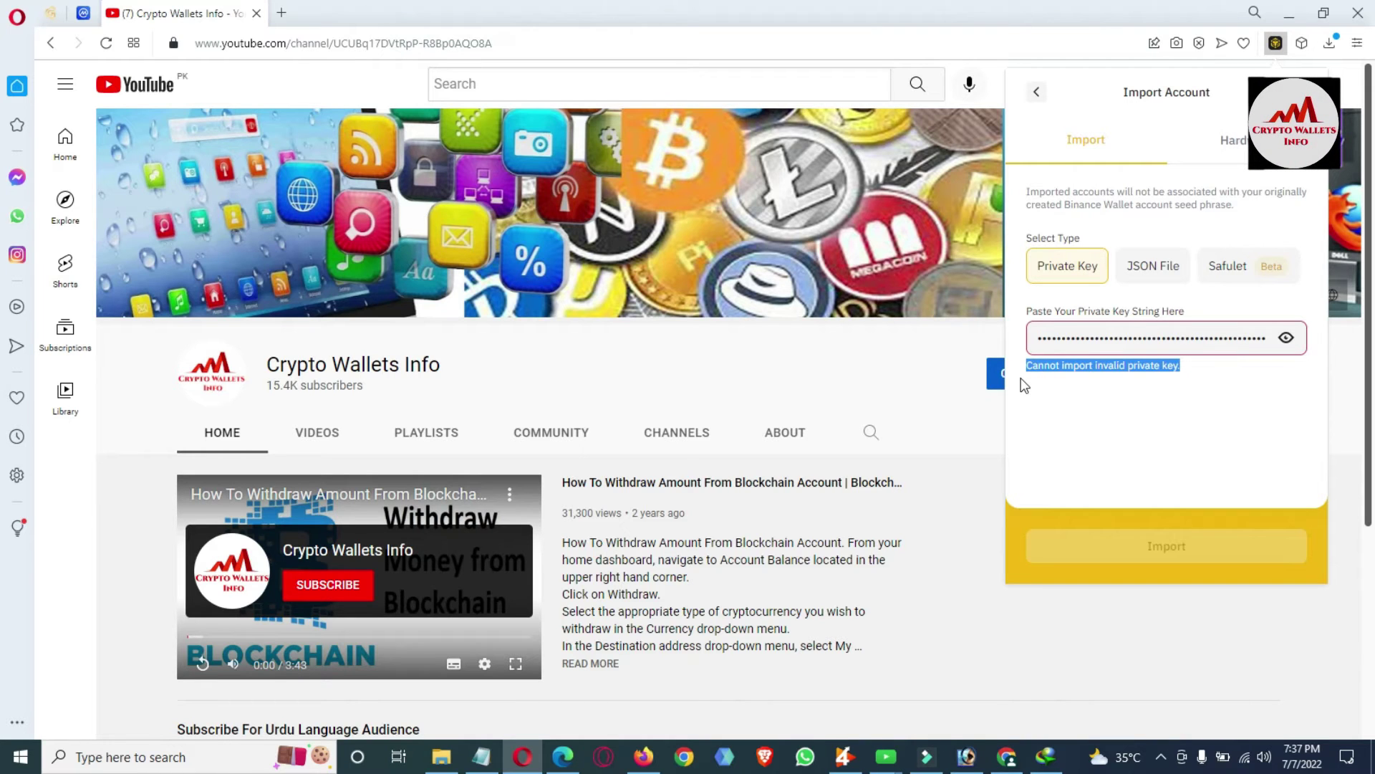
click(1198, 373)
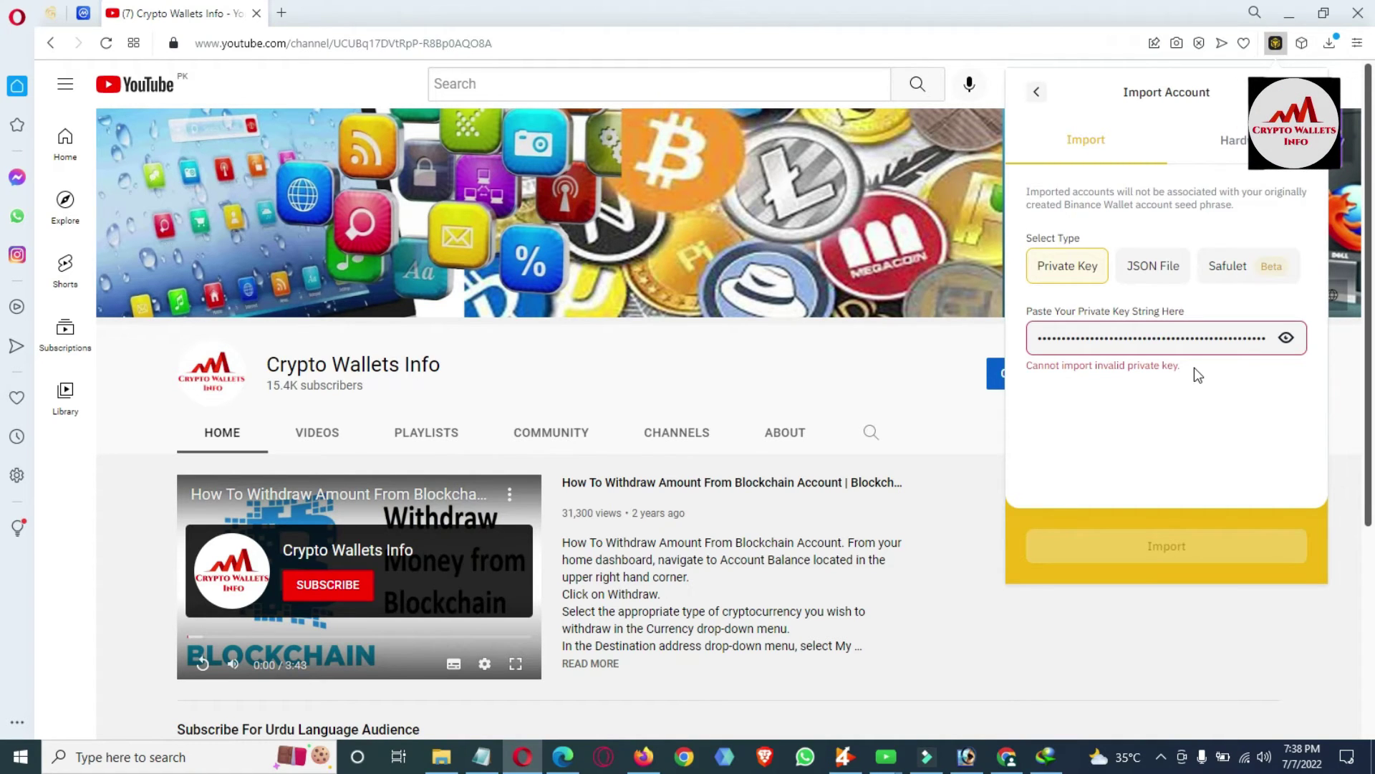
Copy the entire key line from Notepad and replace the rejected key in the Private Key field.
click(481, 756)
click(571, 232)
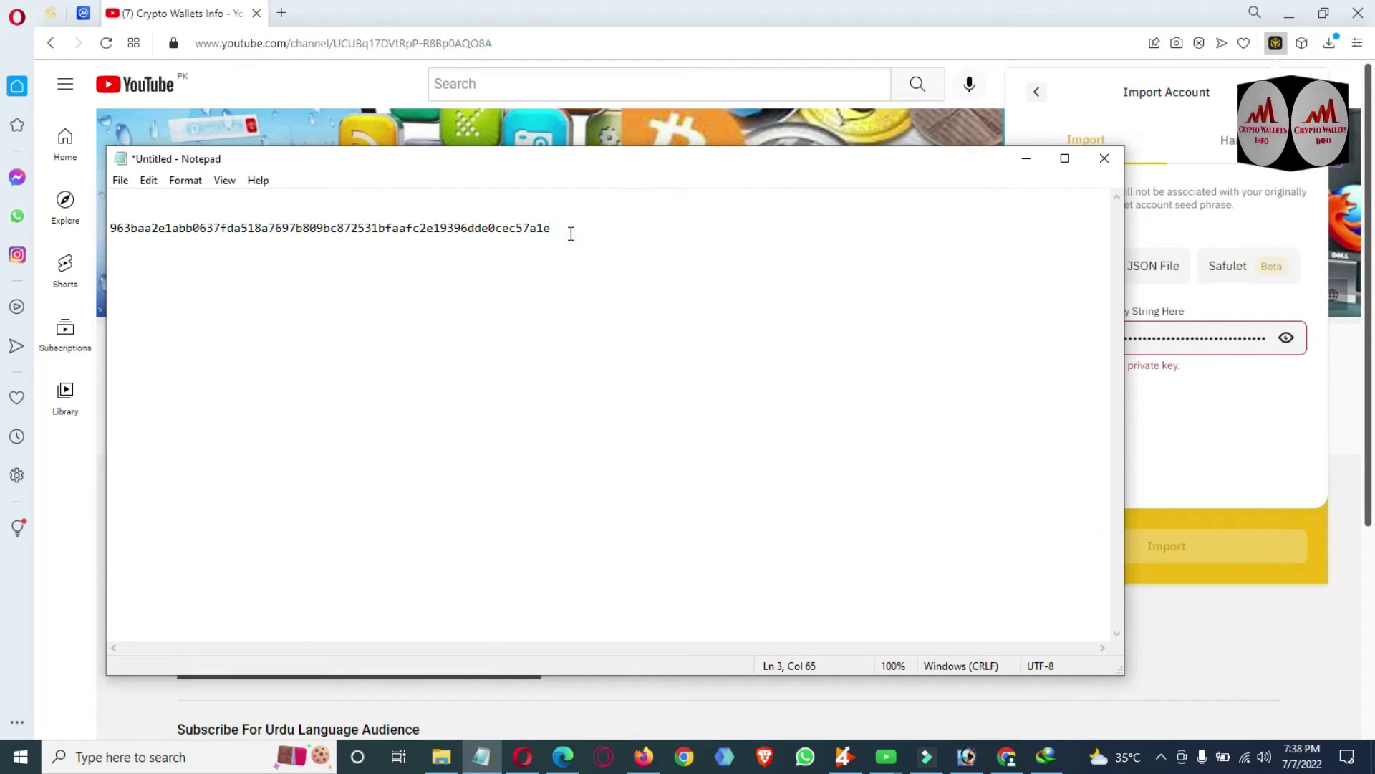
double_click(571, 231)
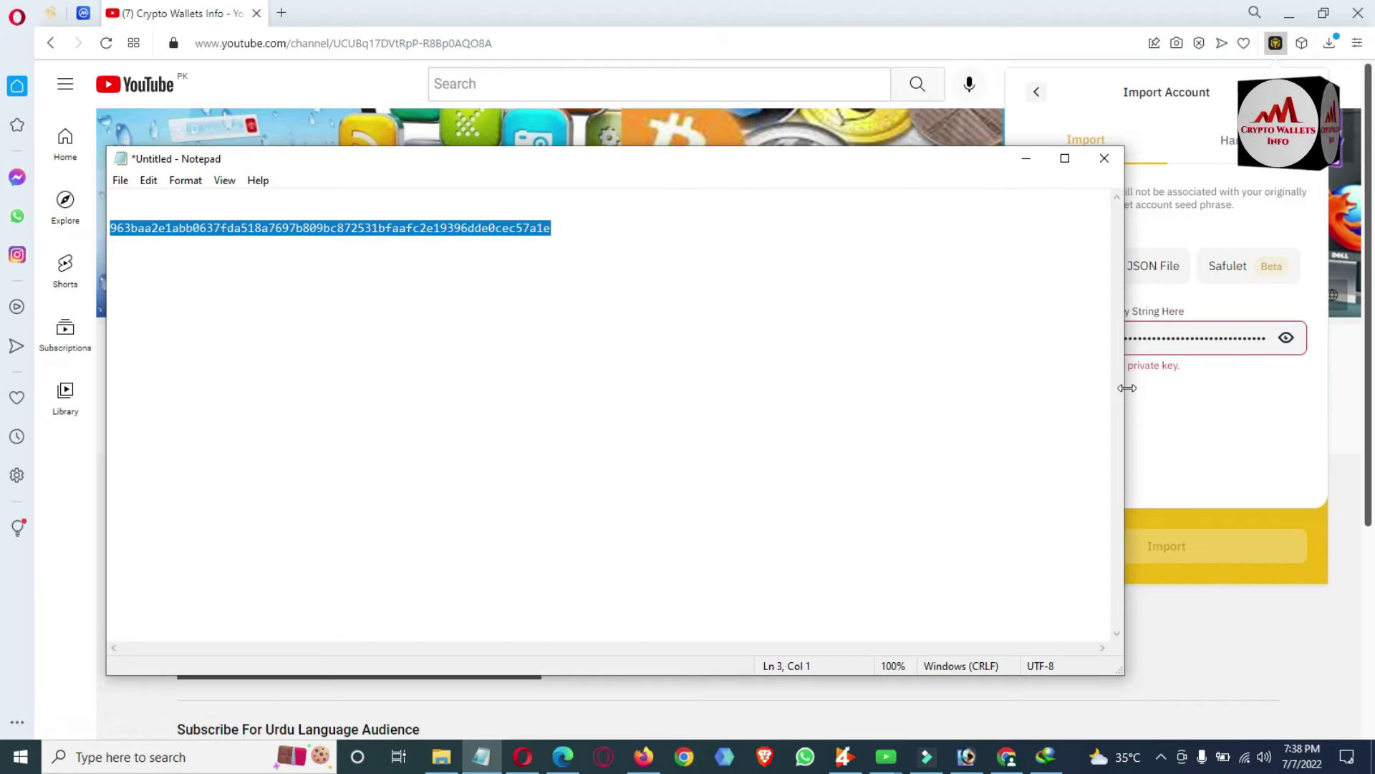
click(1193, 416)
click(1182, 342)
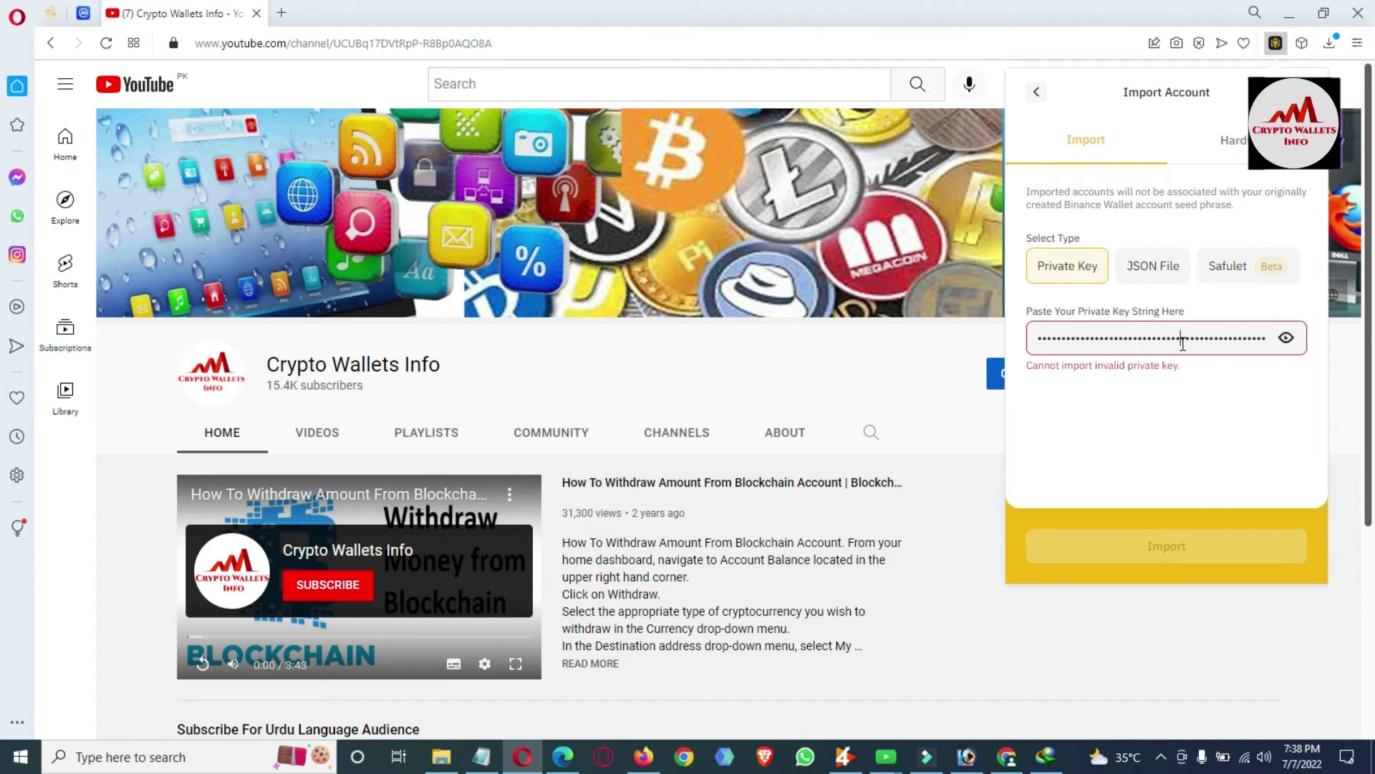
key(ctrl+a)
key(BackSpace)
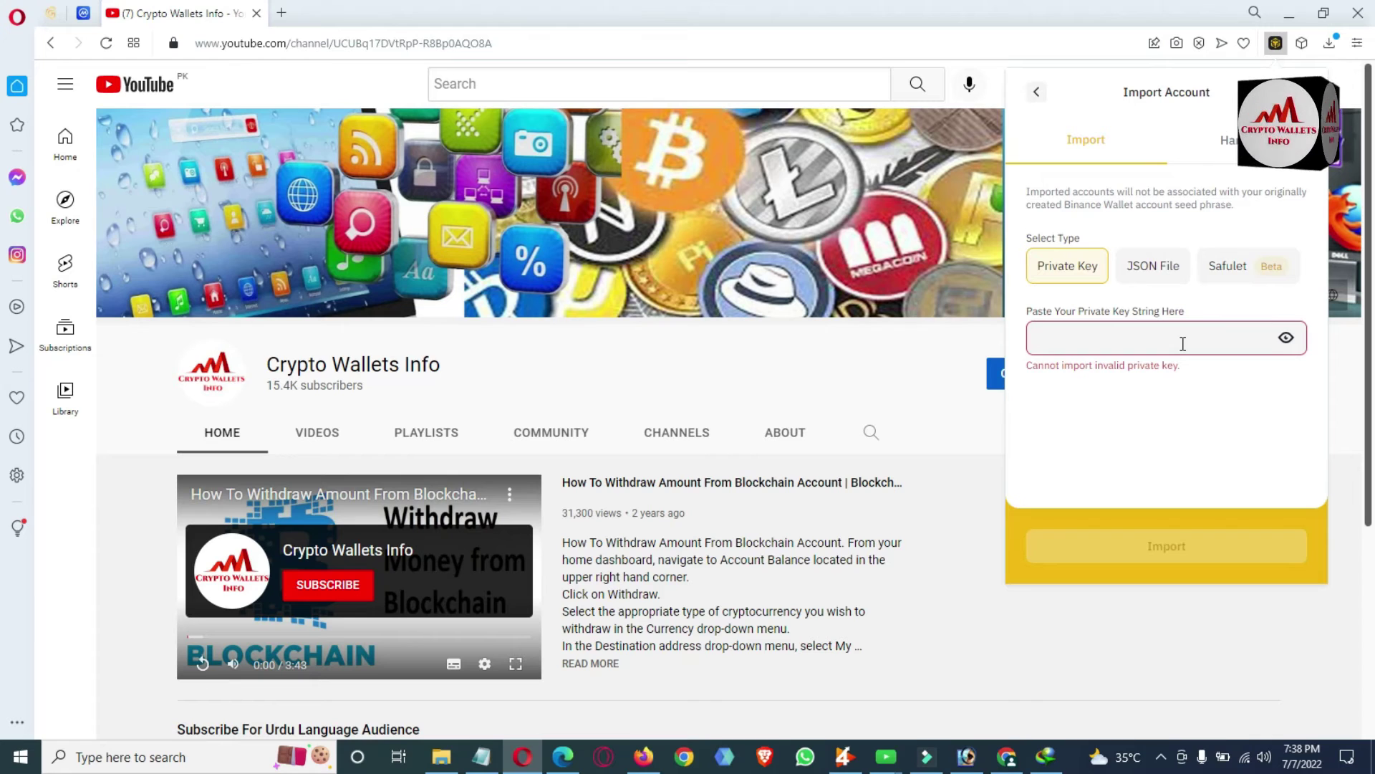
key(ctrl+v)
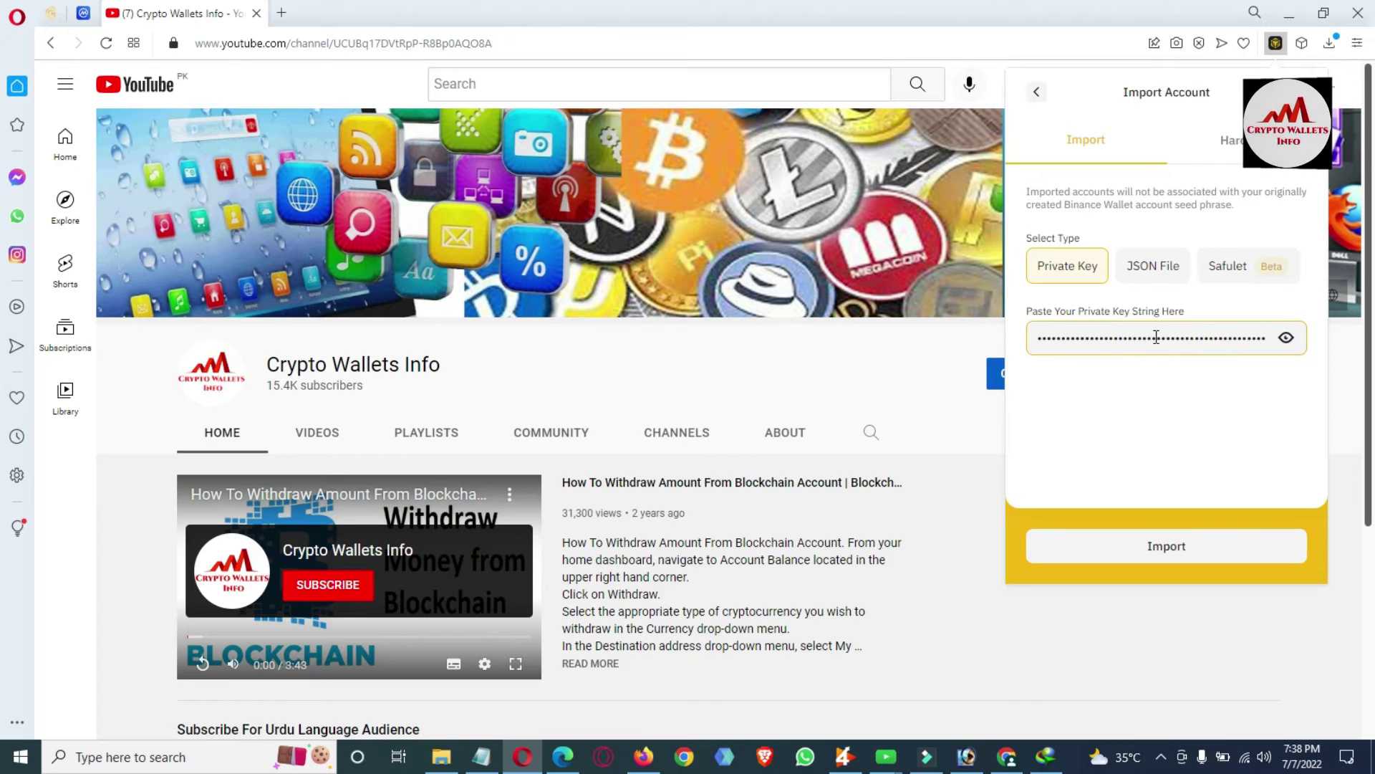
Import the key as Account 1 and confirm it is labelled IMPORTED in the account list.
click(1288, 339)
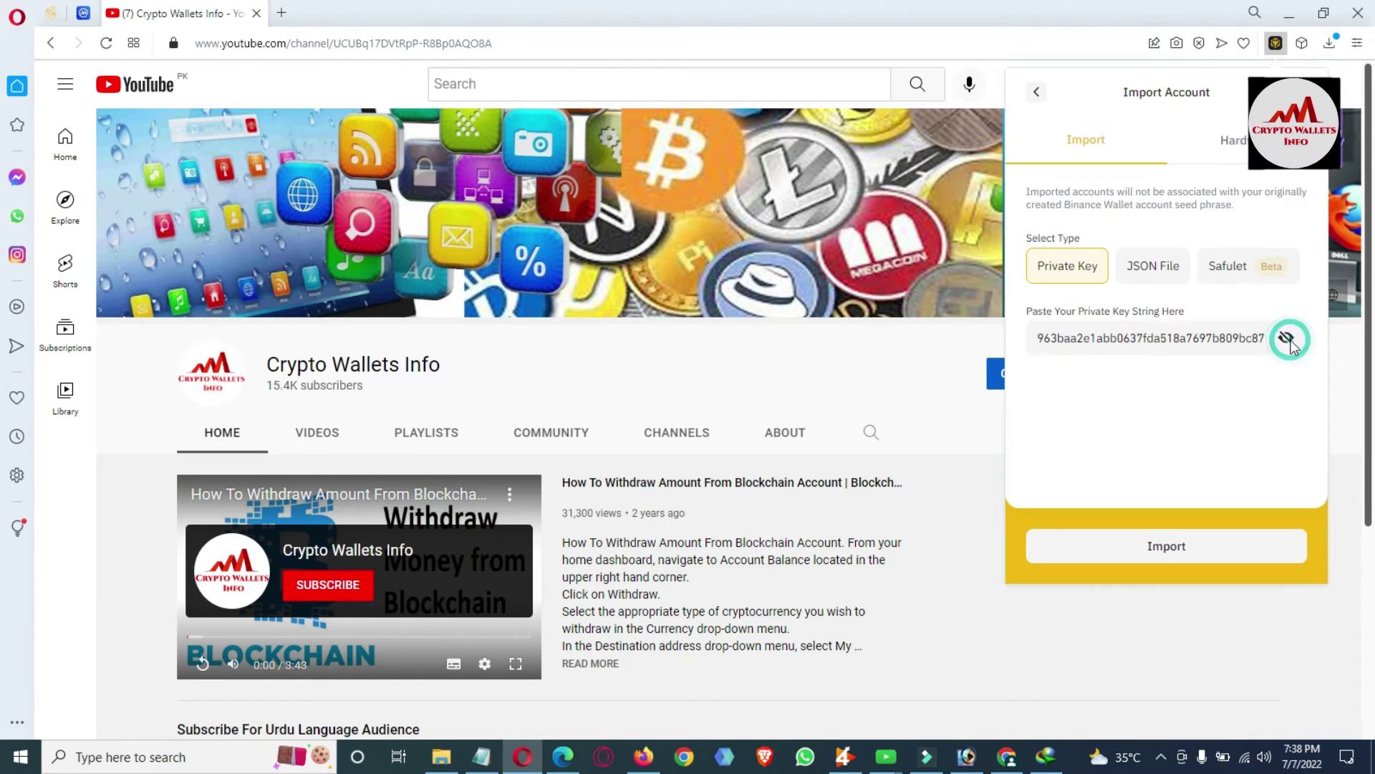
click(1288, 339)
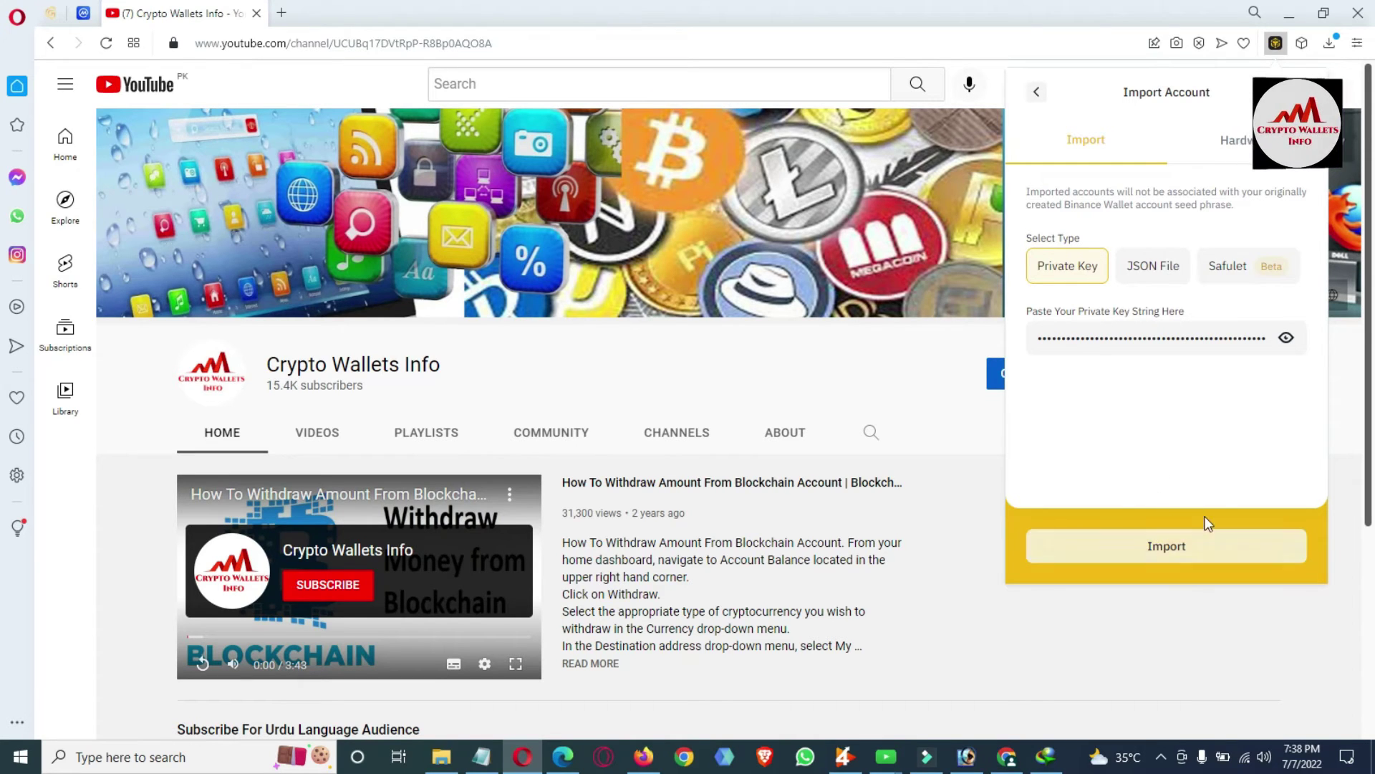
click(1187, 550)
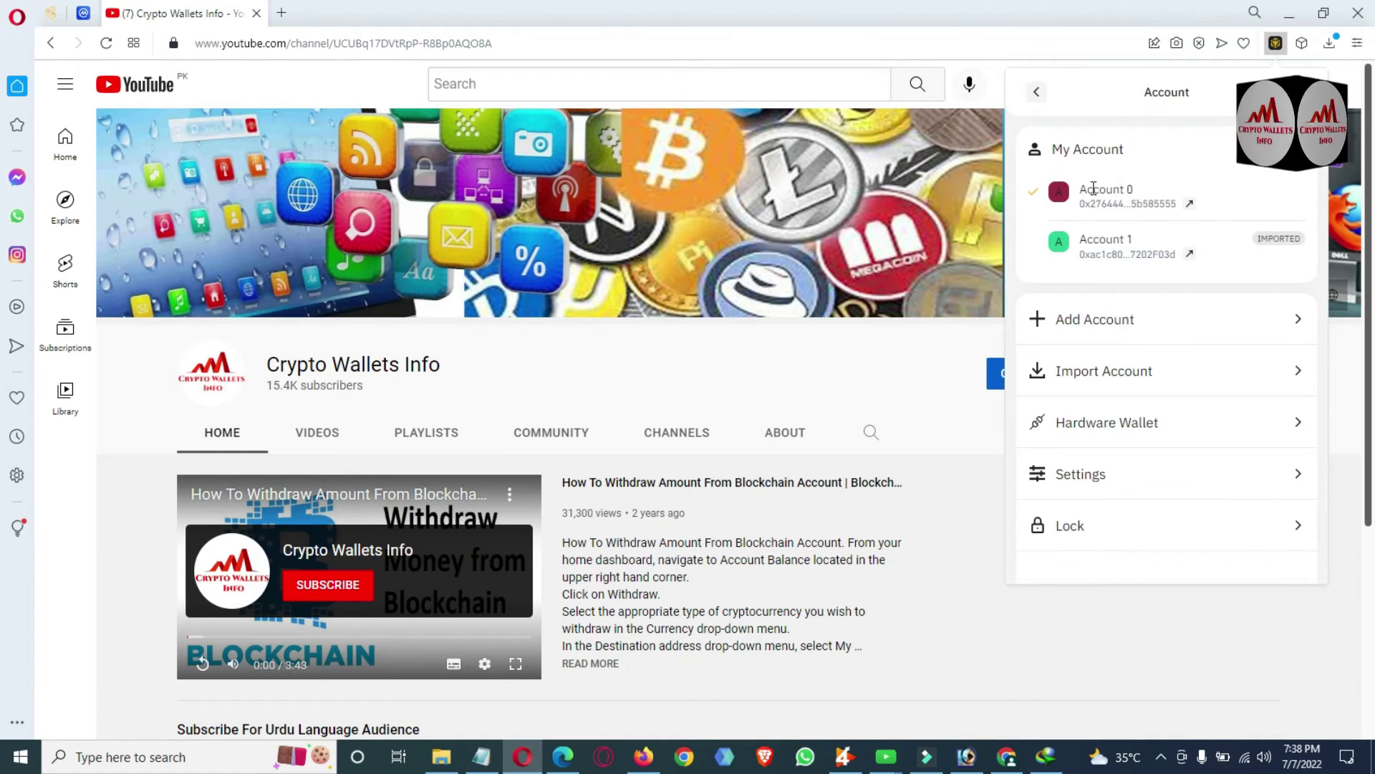
drag(1080, 190, 1136, 190)
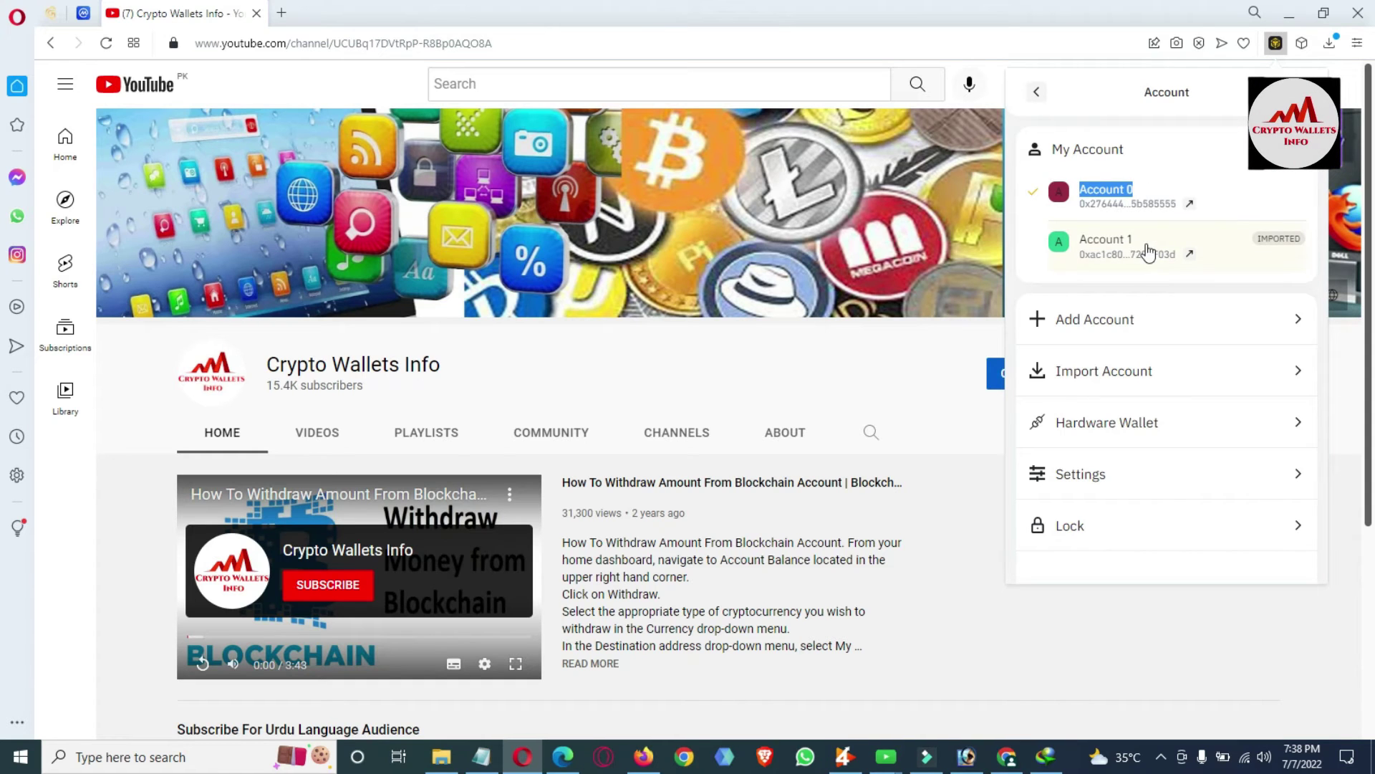
triple_click(1308, 246)
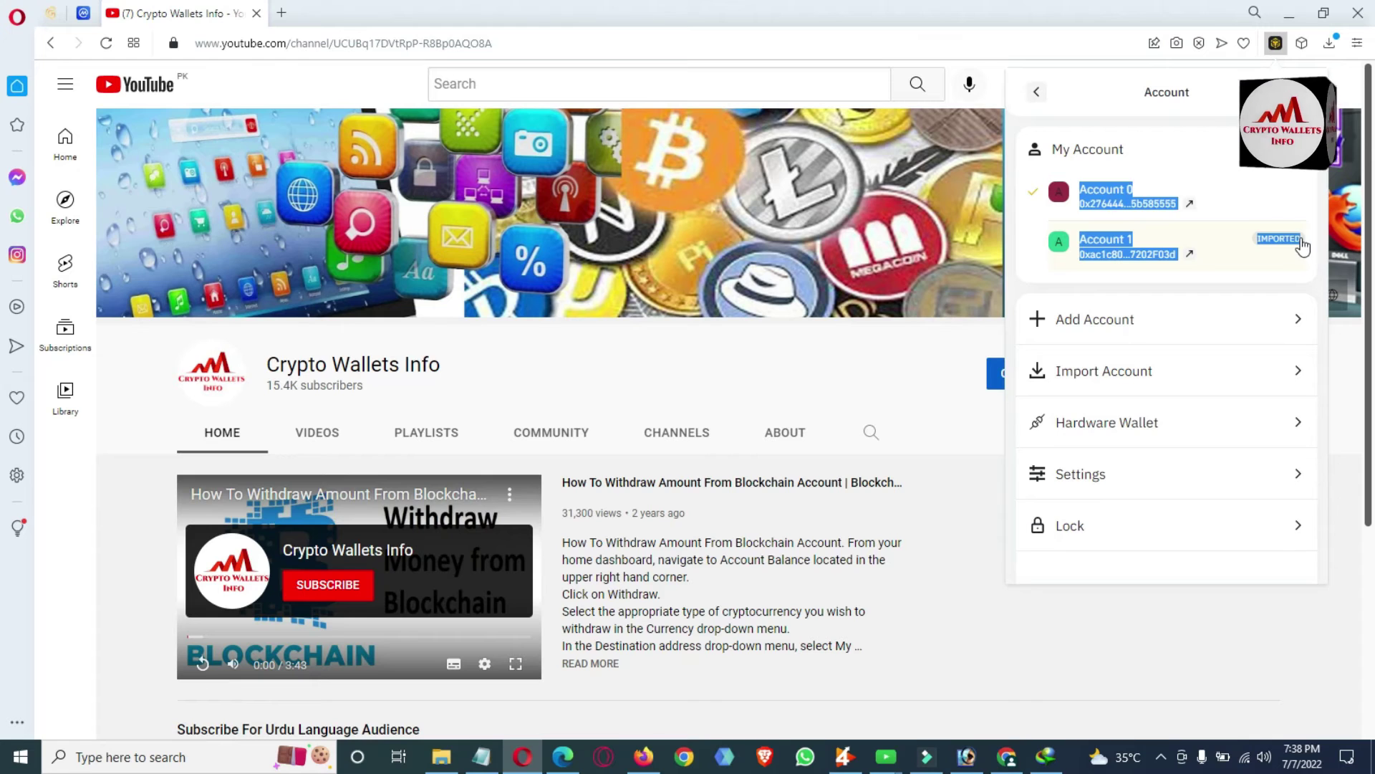
click(1304, 250)
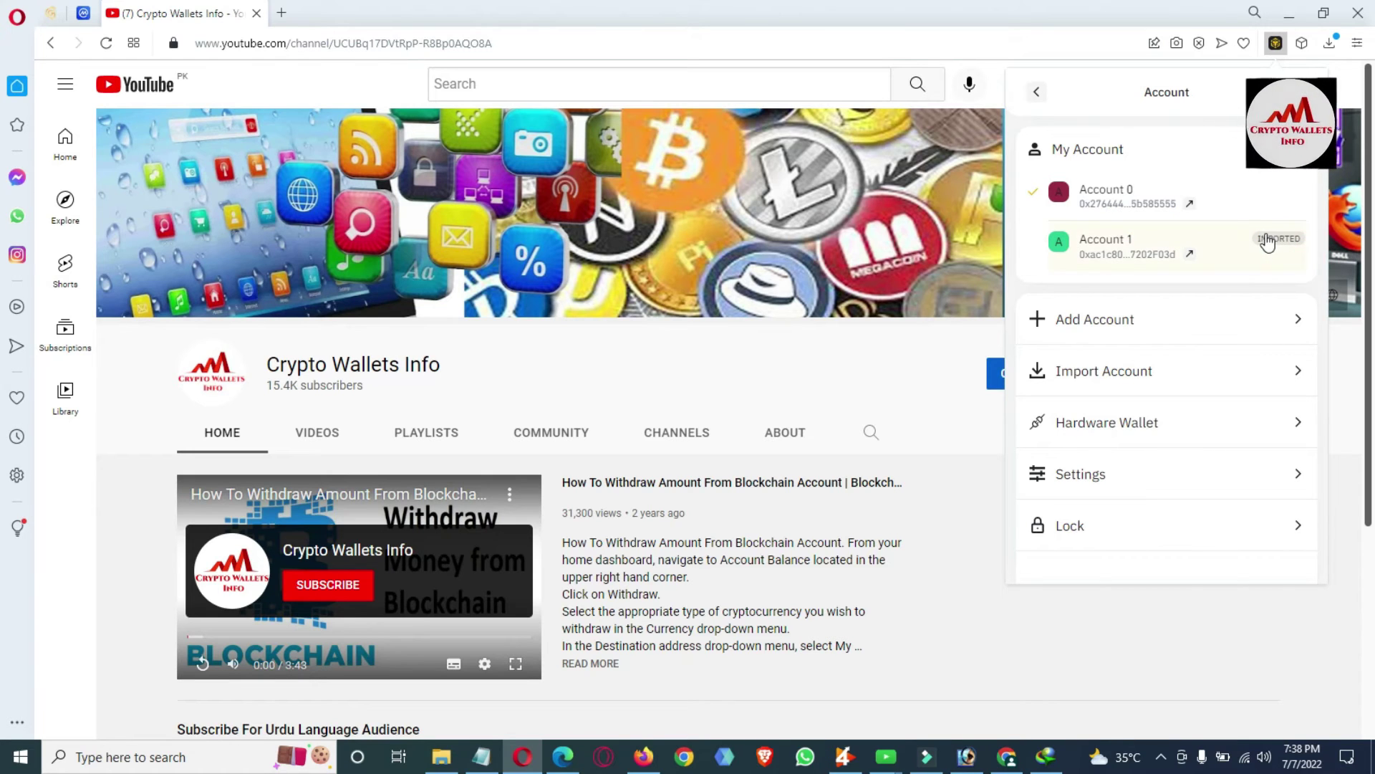
drag(1258, 238, 1300, 243)
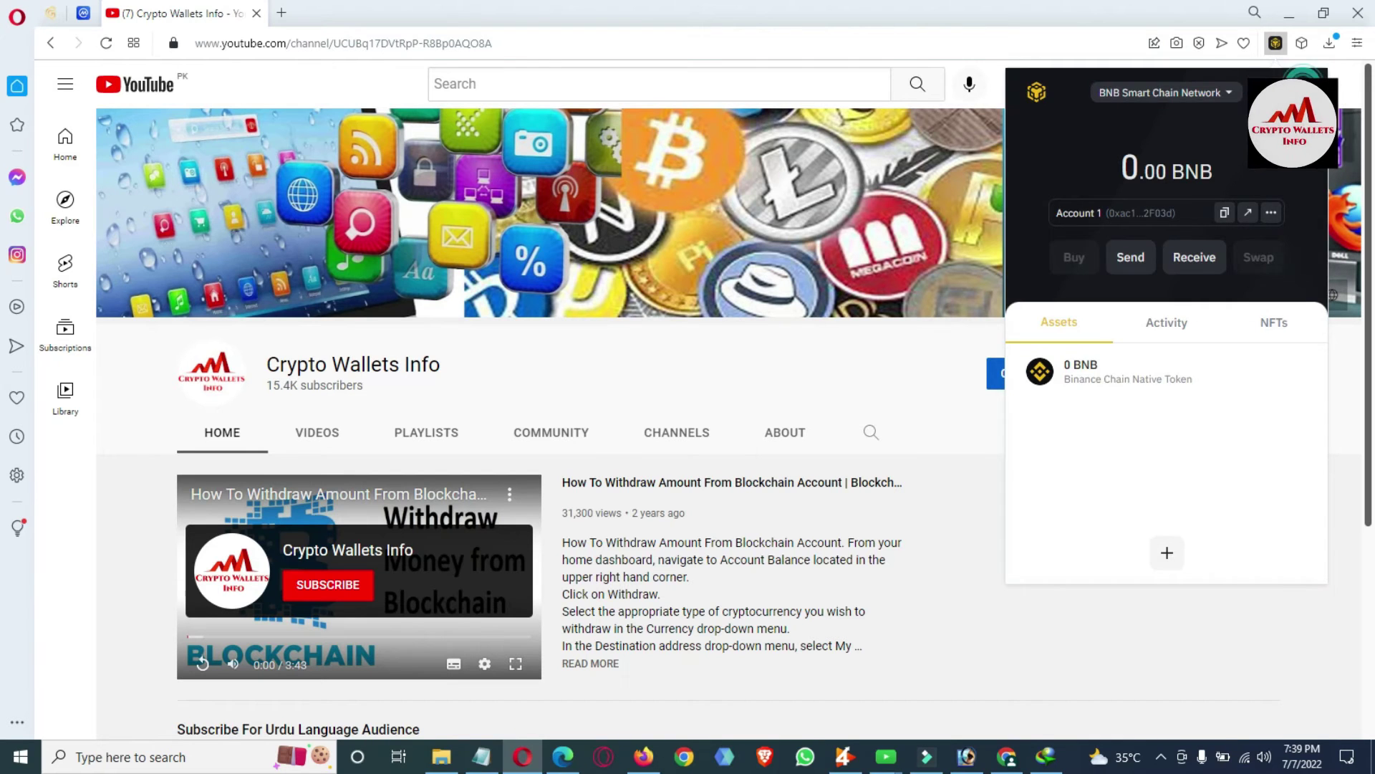
Make Account 1 active, open its Export Private Key page, and enter the wallet password.
click(1142, 215)
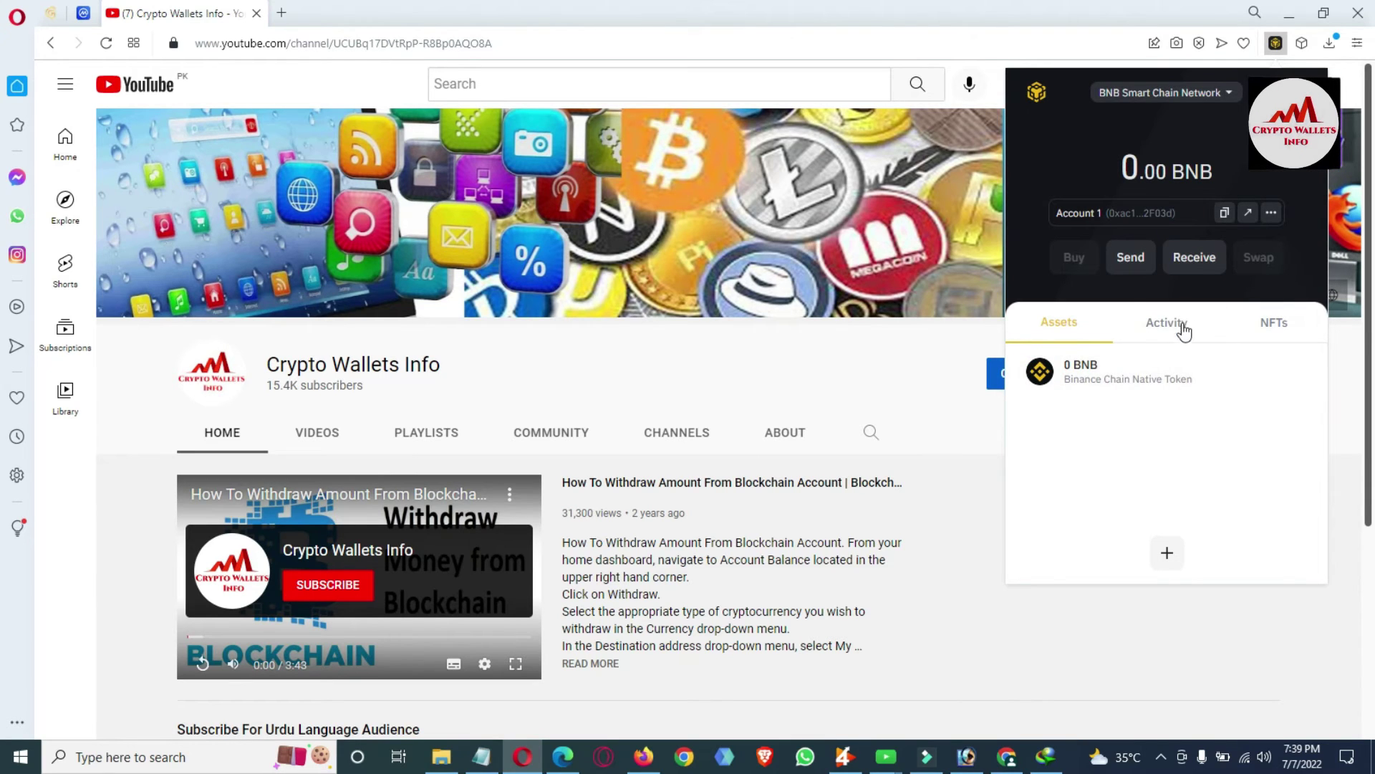
click(1272, 212)
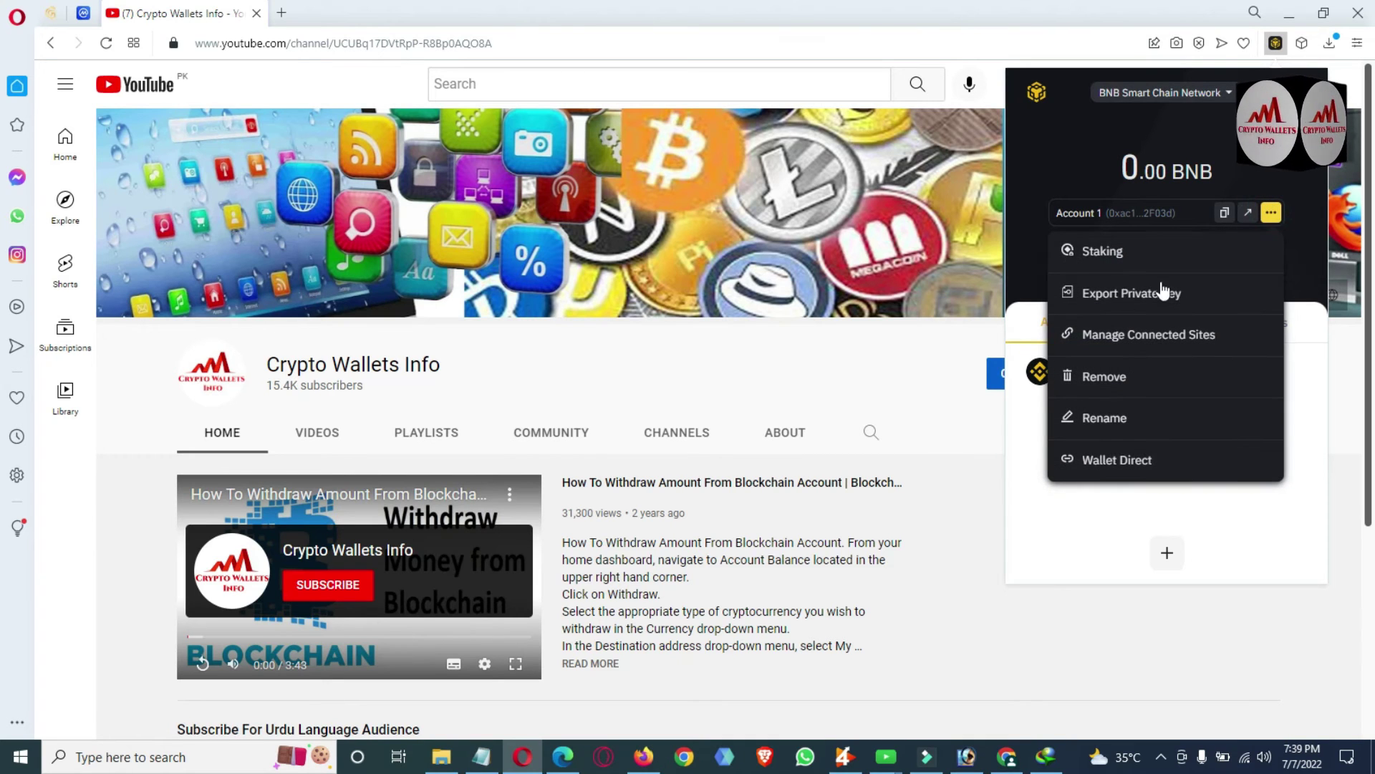
click(1159, 296)
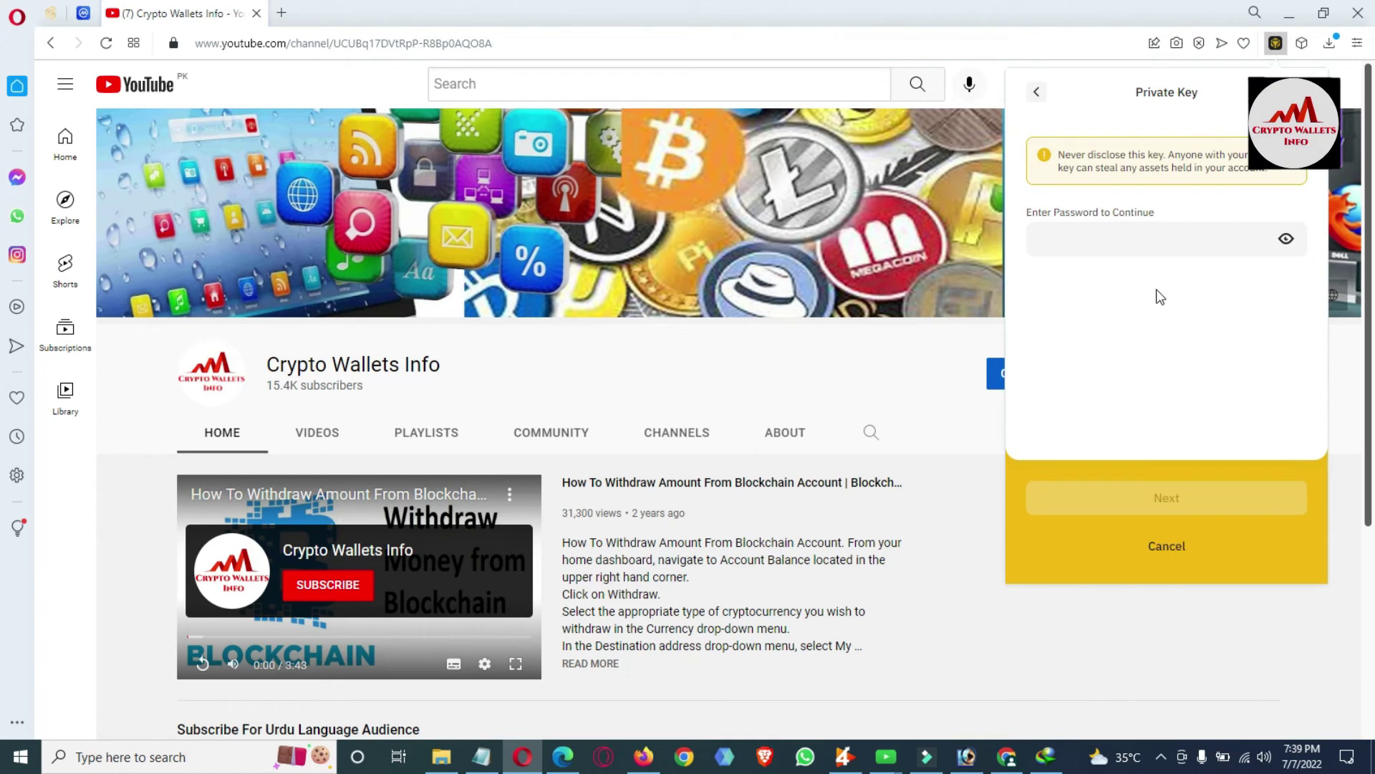
click(1126, 229)
text(a)
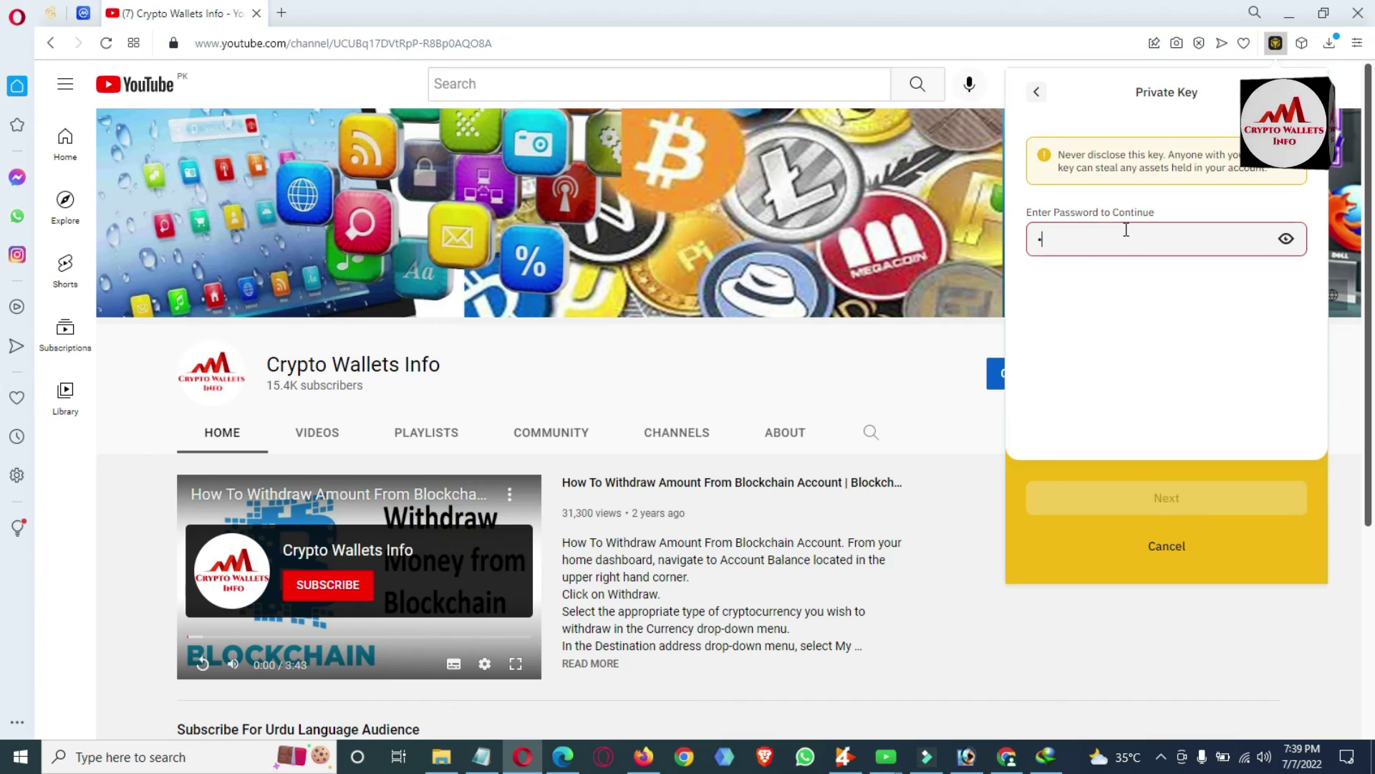
text(aaaaaaaaaaa)
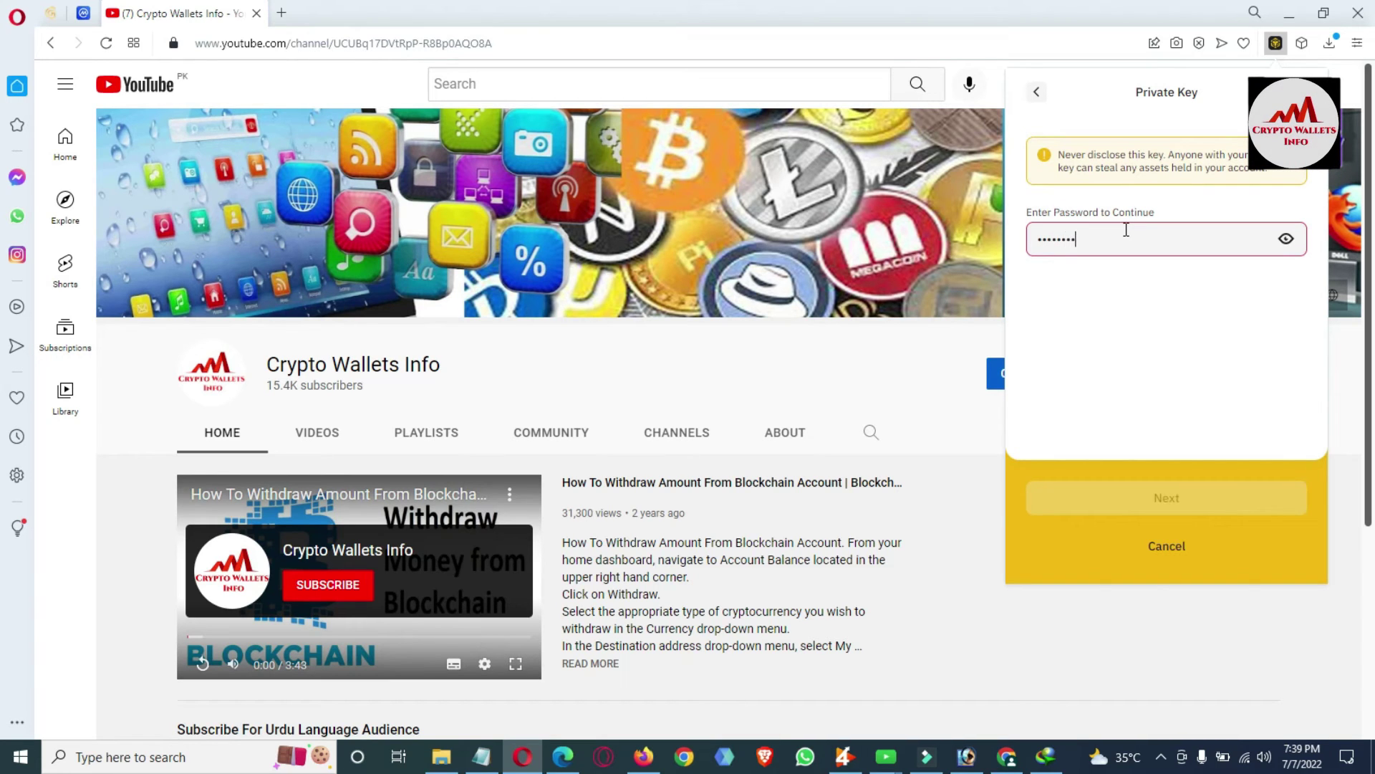
text(aa)
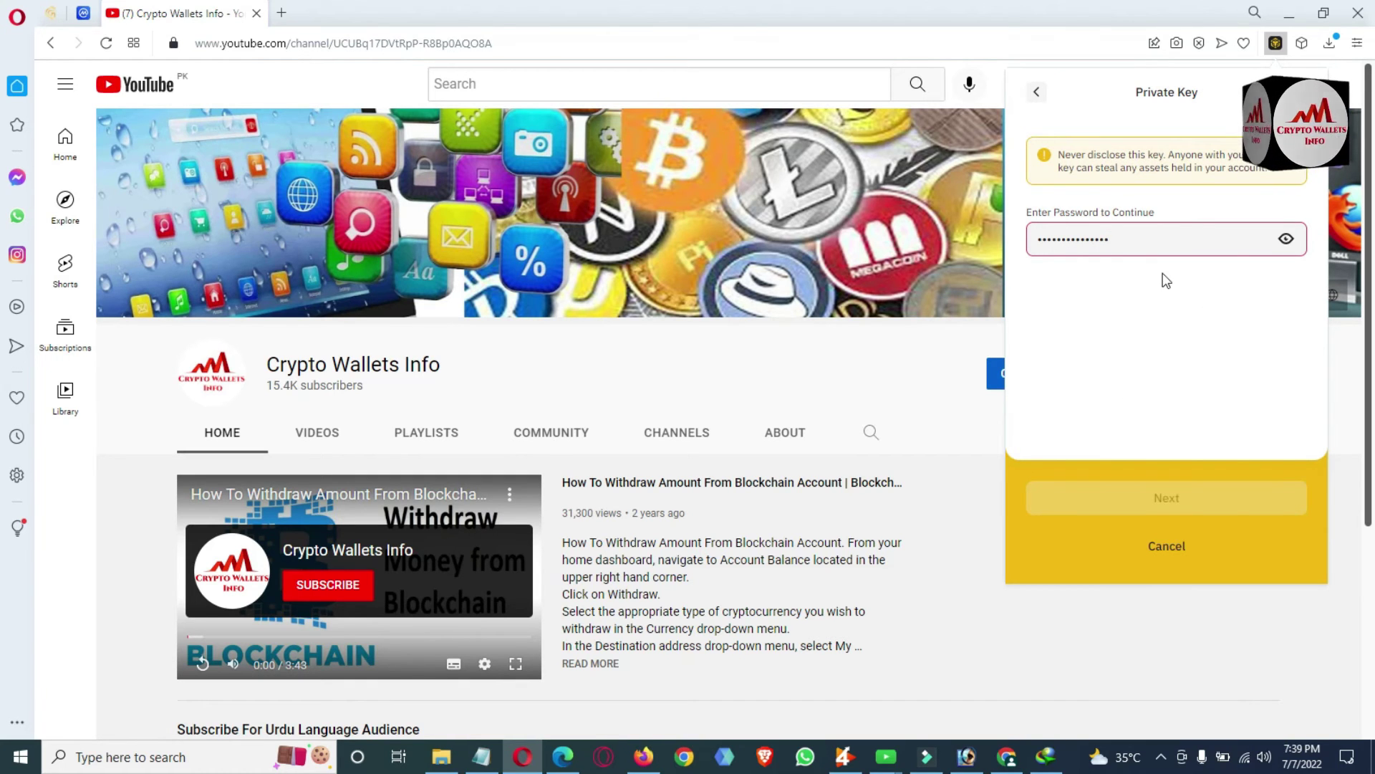
click(1172, 233)
key(ctrl+a)
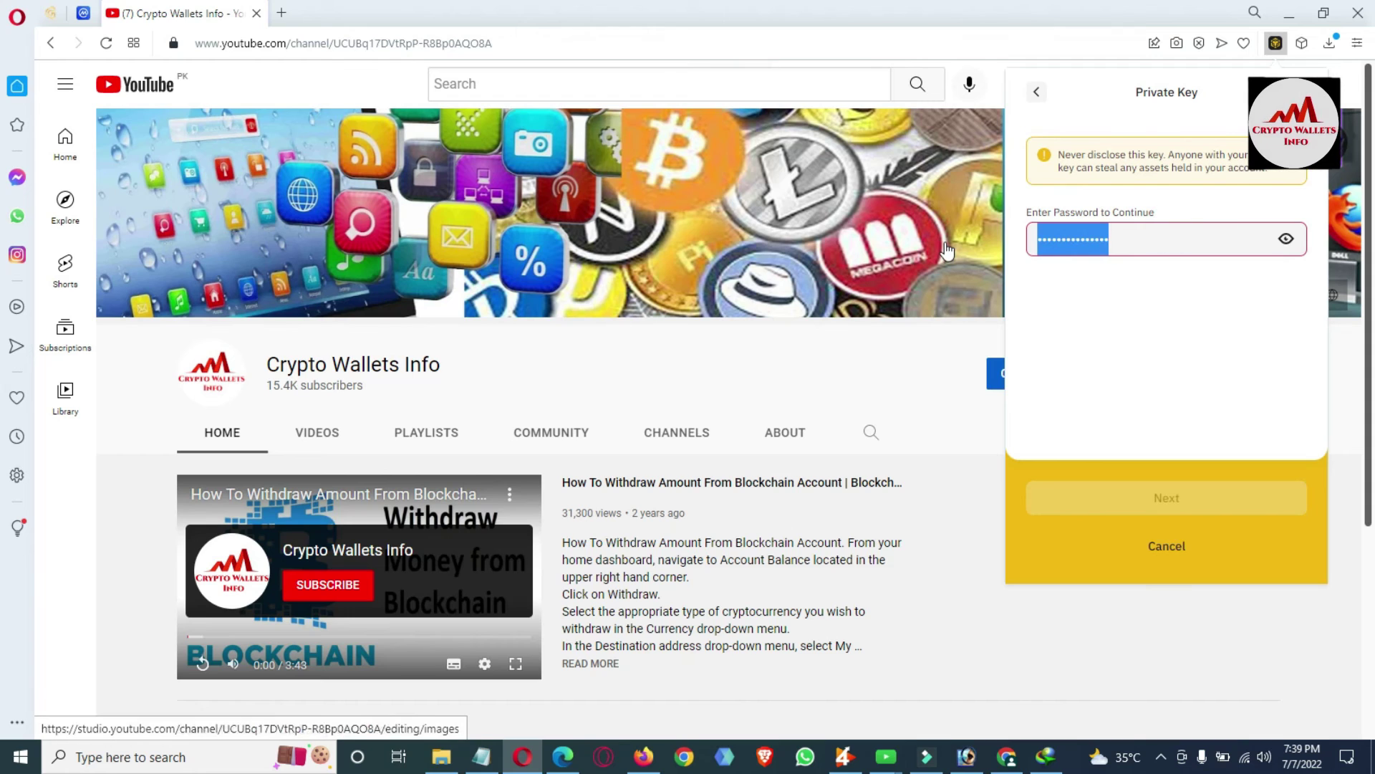
text(1234)
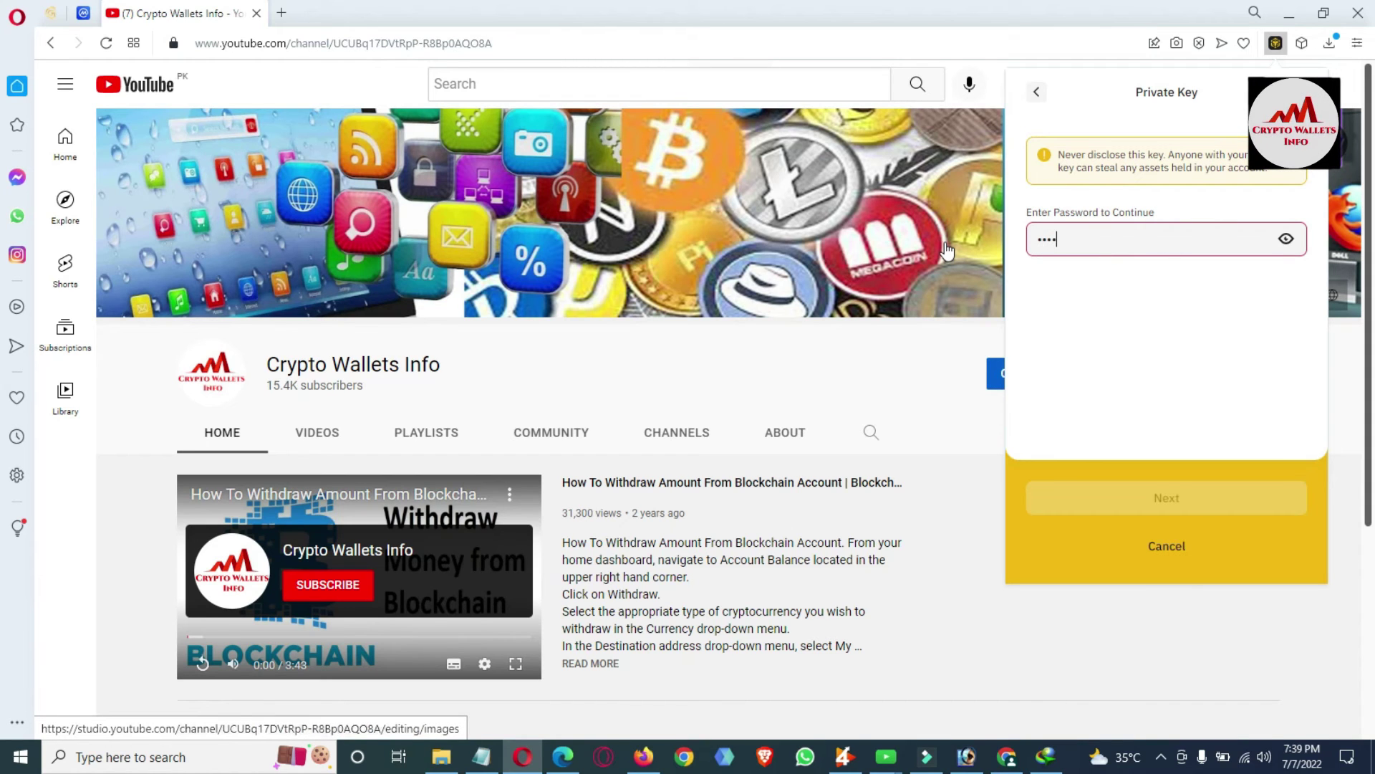
text(567890123)
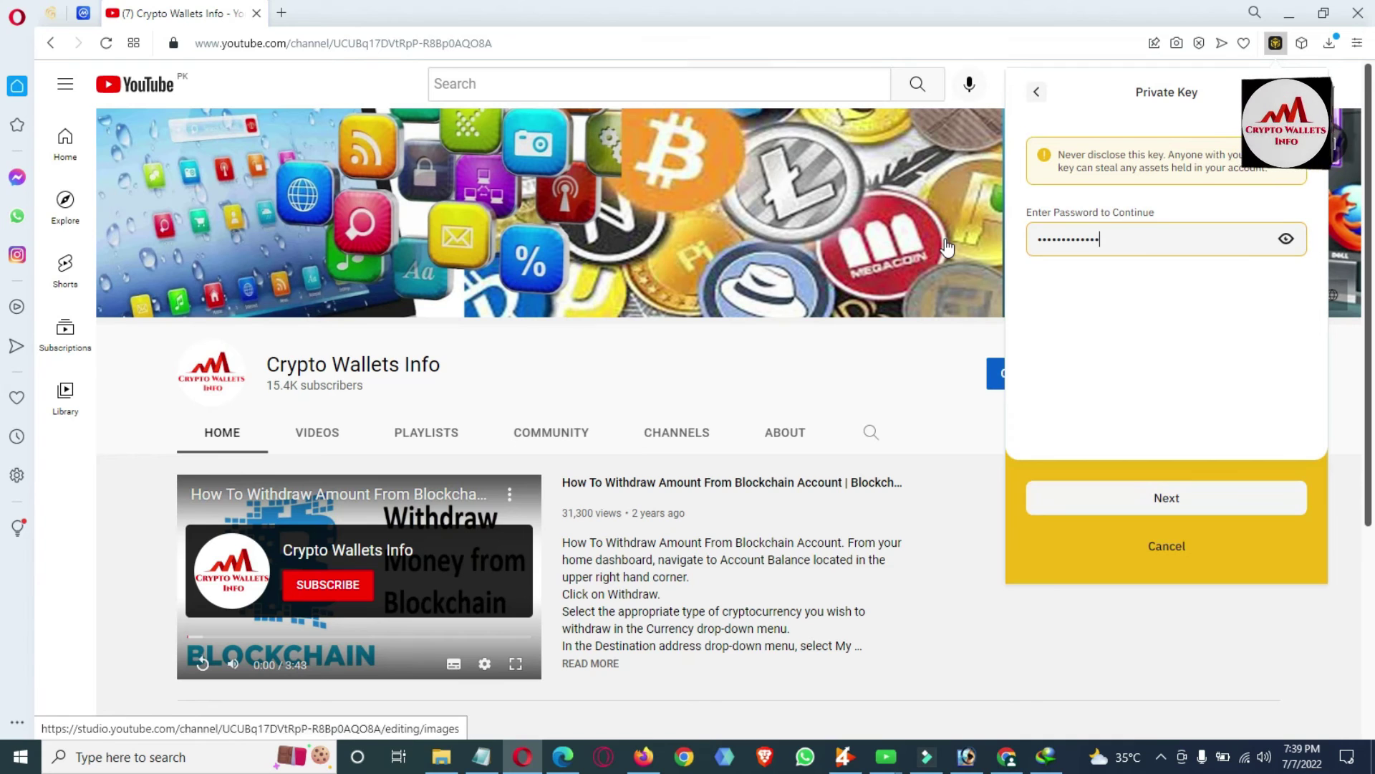
Reveal and select Account 1's private key, then bring the saved-key Notepad note forward.
click(1164, 507)
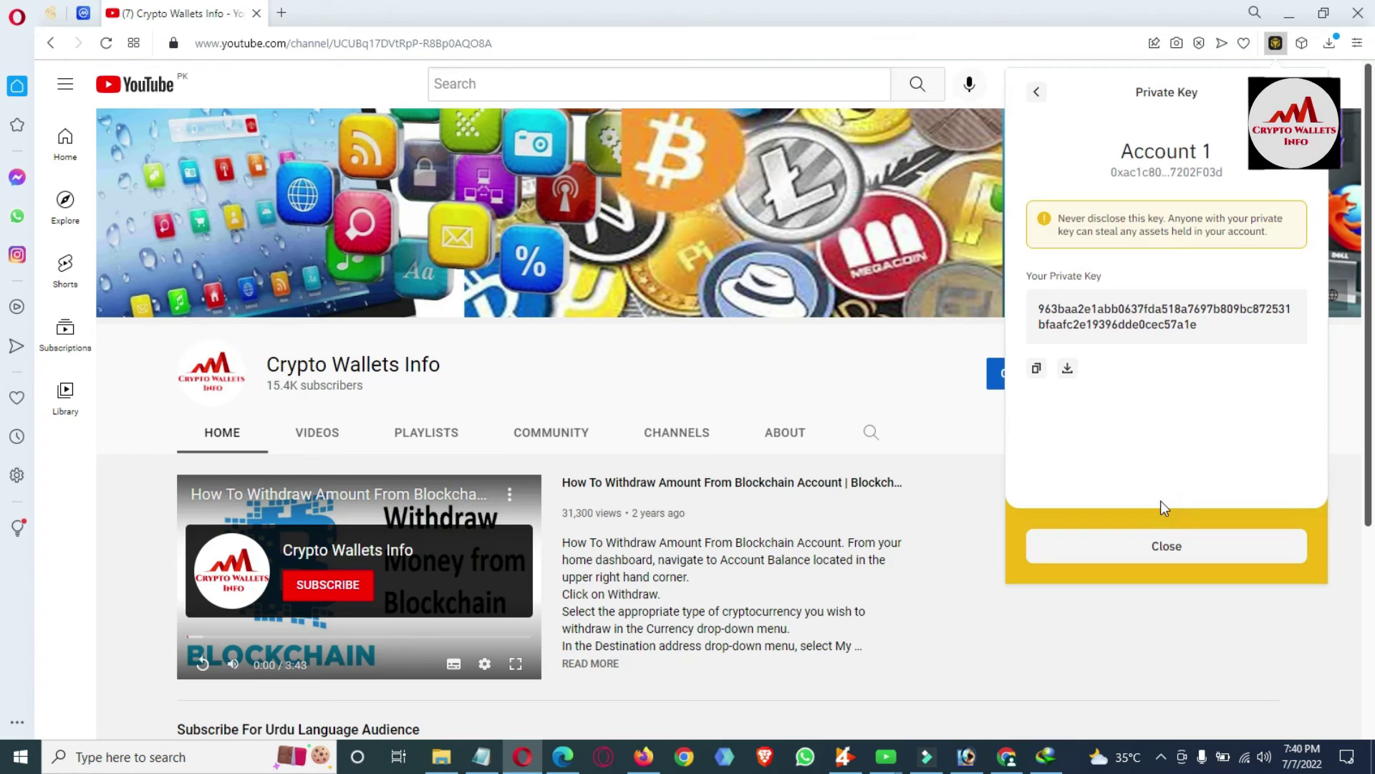
double_click(1211, 331)
key(ctrl+c)
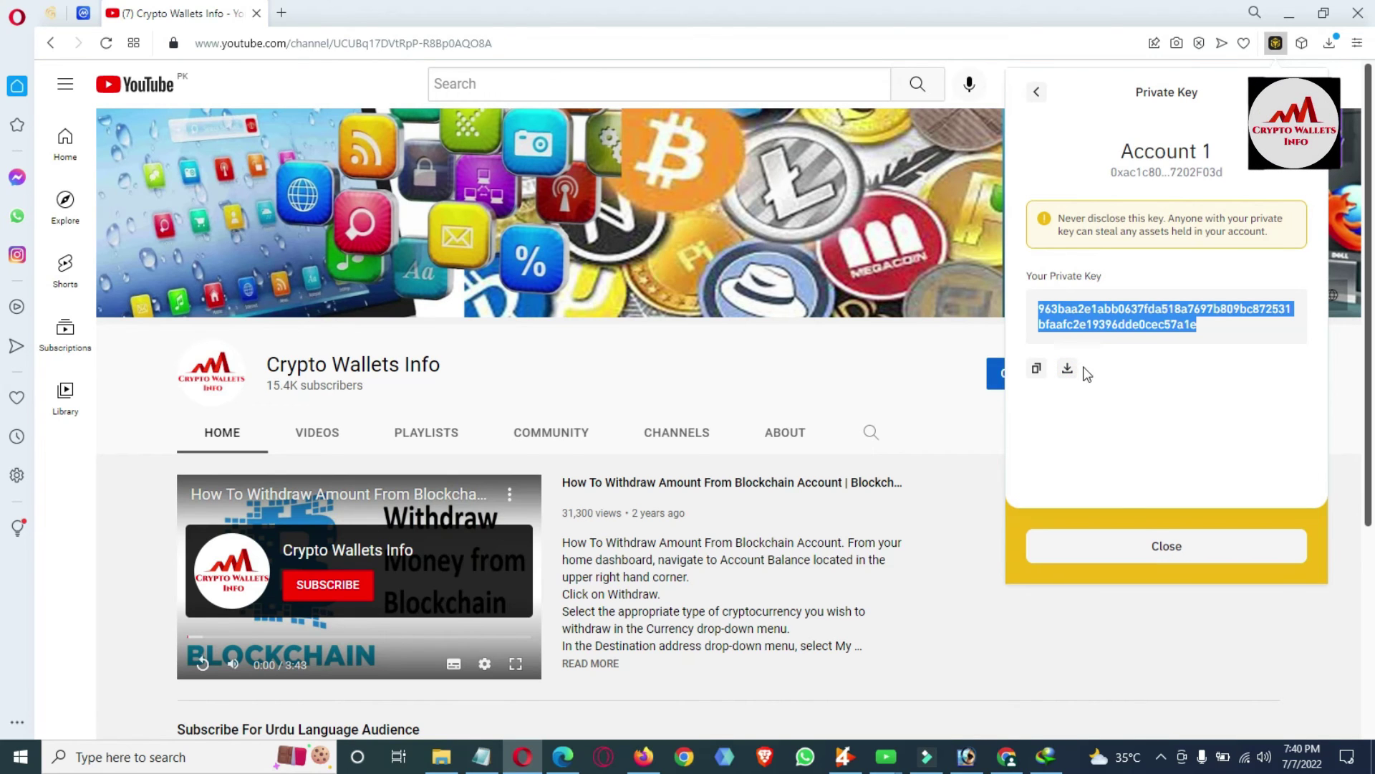
click(480, 760)
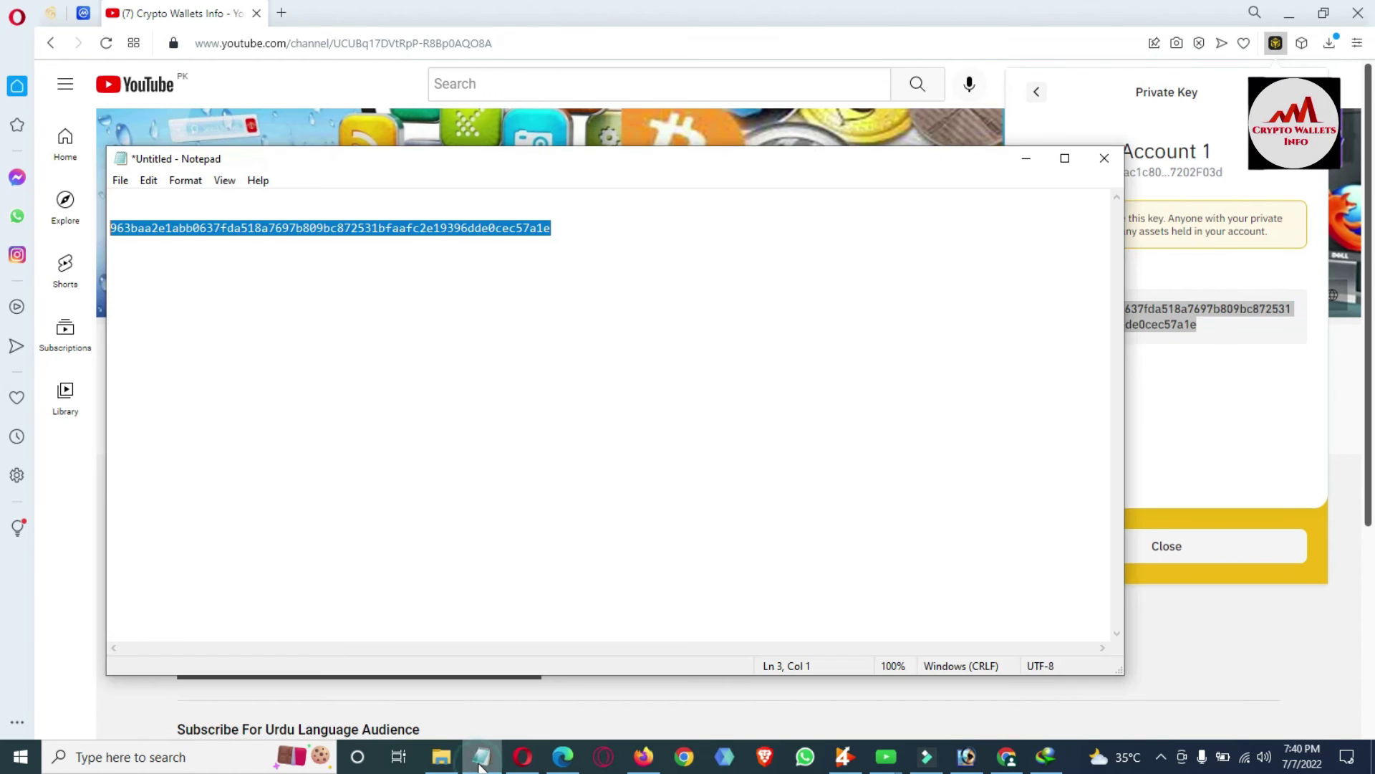
Paste the exported key on a new line below the saved key, compare both, and return to the browser.
click(559, 231)
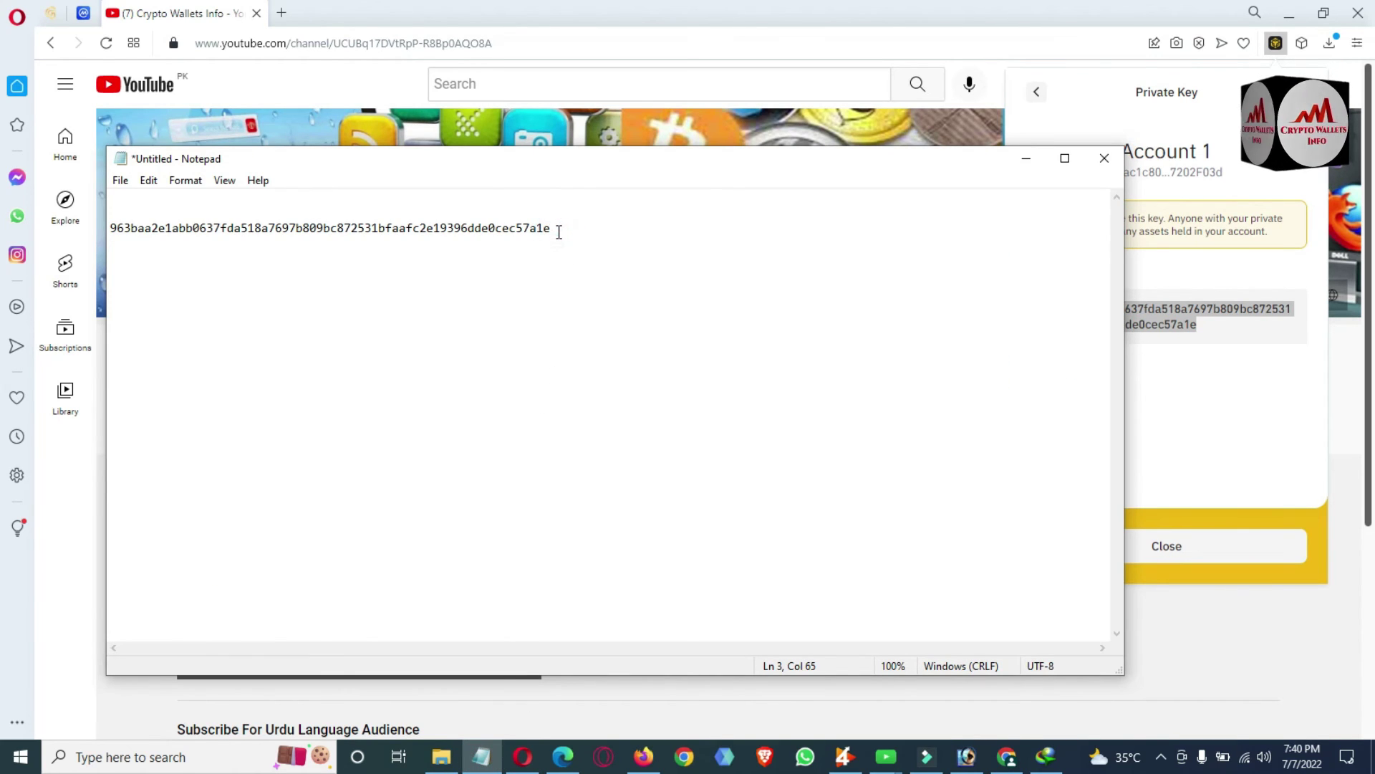
key(Return)
key(Return)
key(Return)
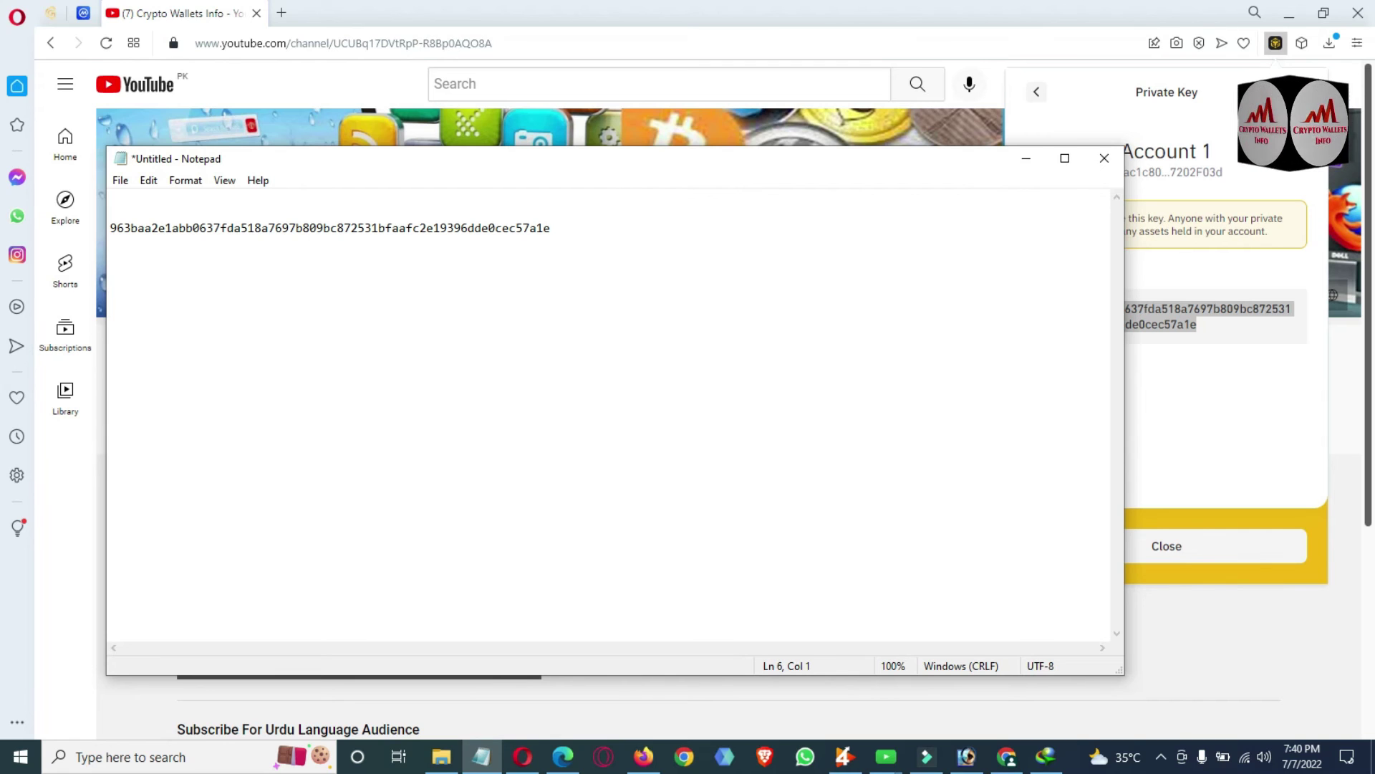
key(ctrl+v)
drag(554, 229, 108, 228)
drag(553, 275, 108, 276)
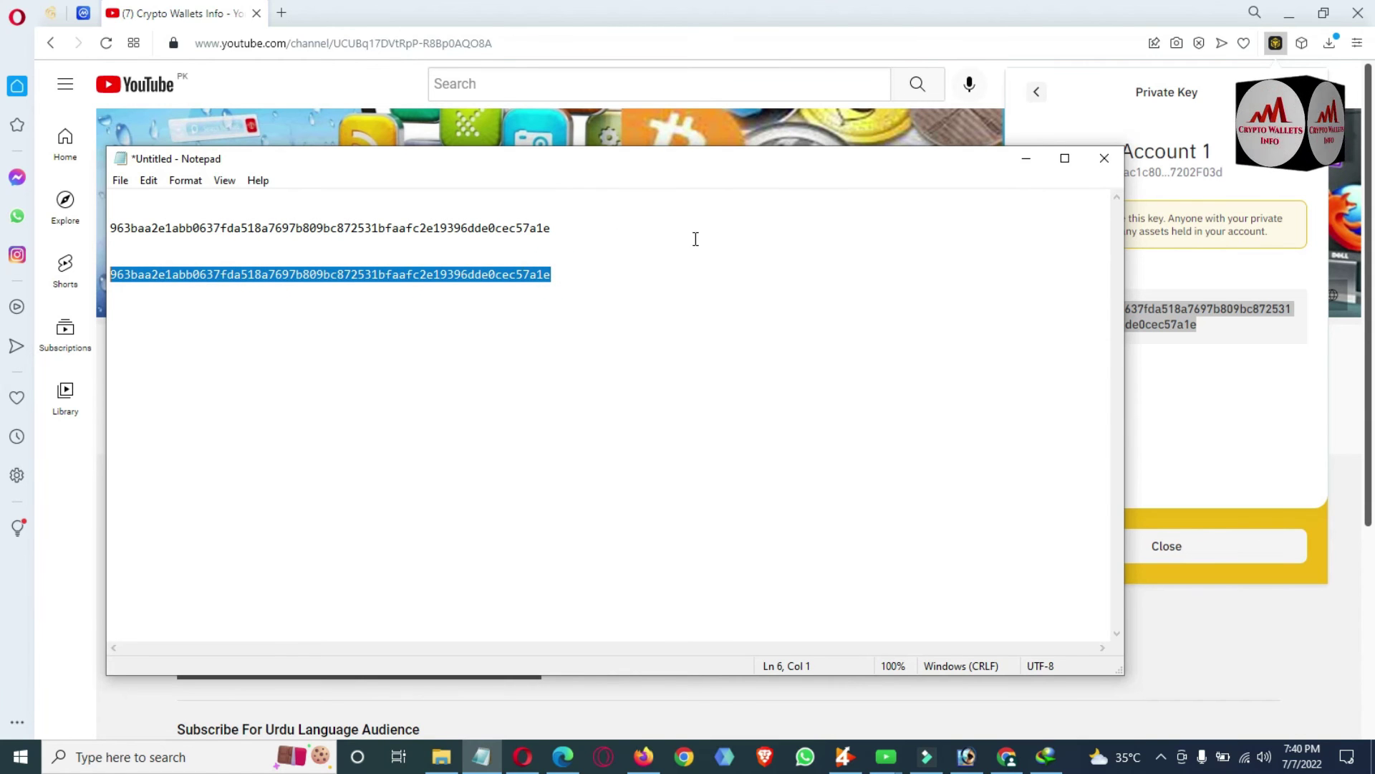
click(1078, 129)
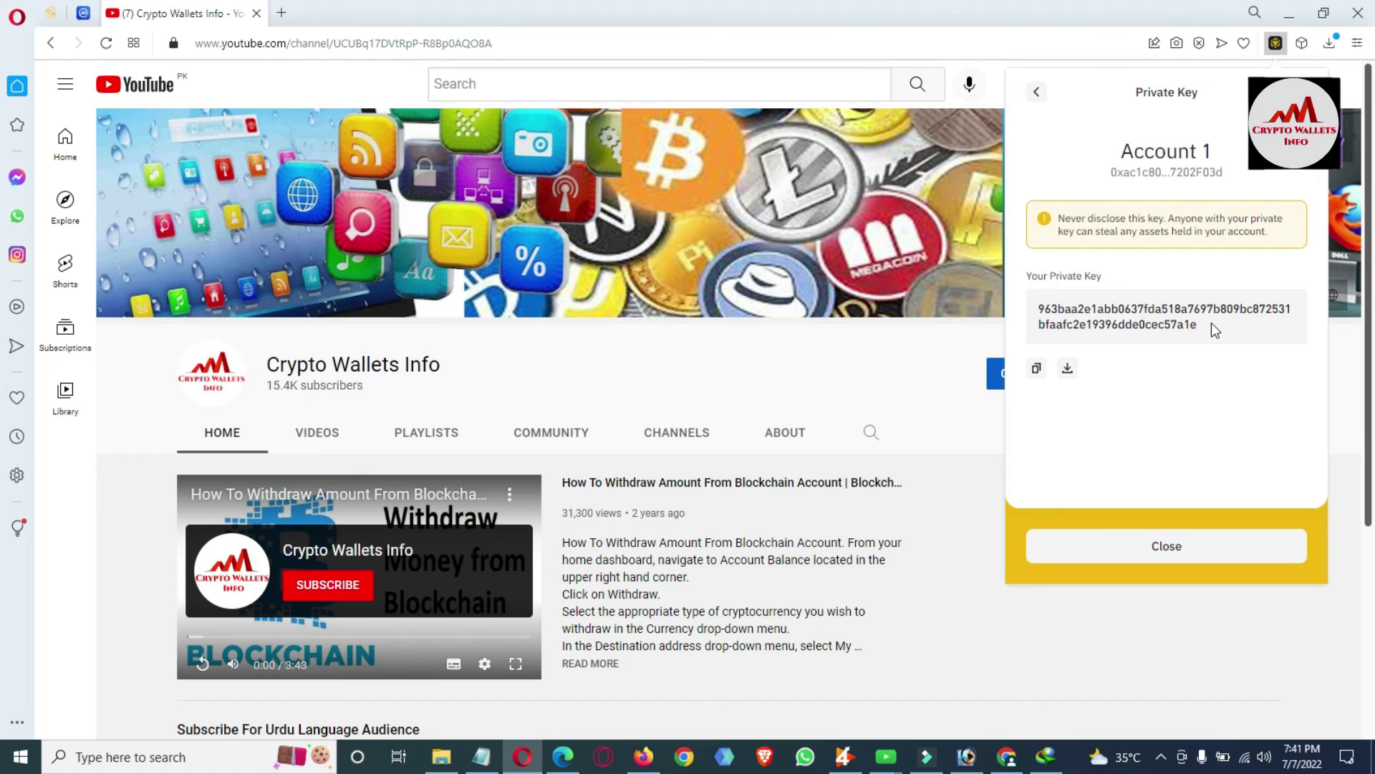
Close the wallet popup and browse the Crypto Wallets Info channel's Videos tab uploads.
click(891, 341)
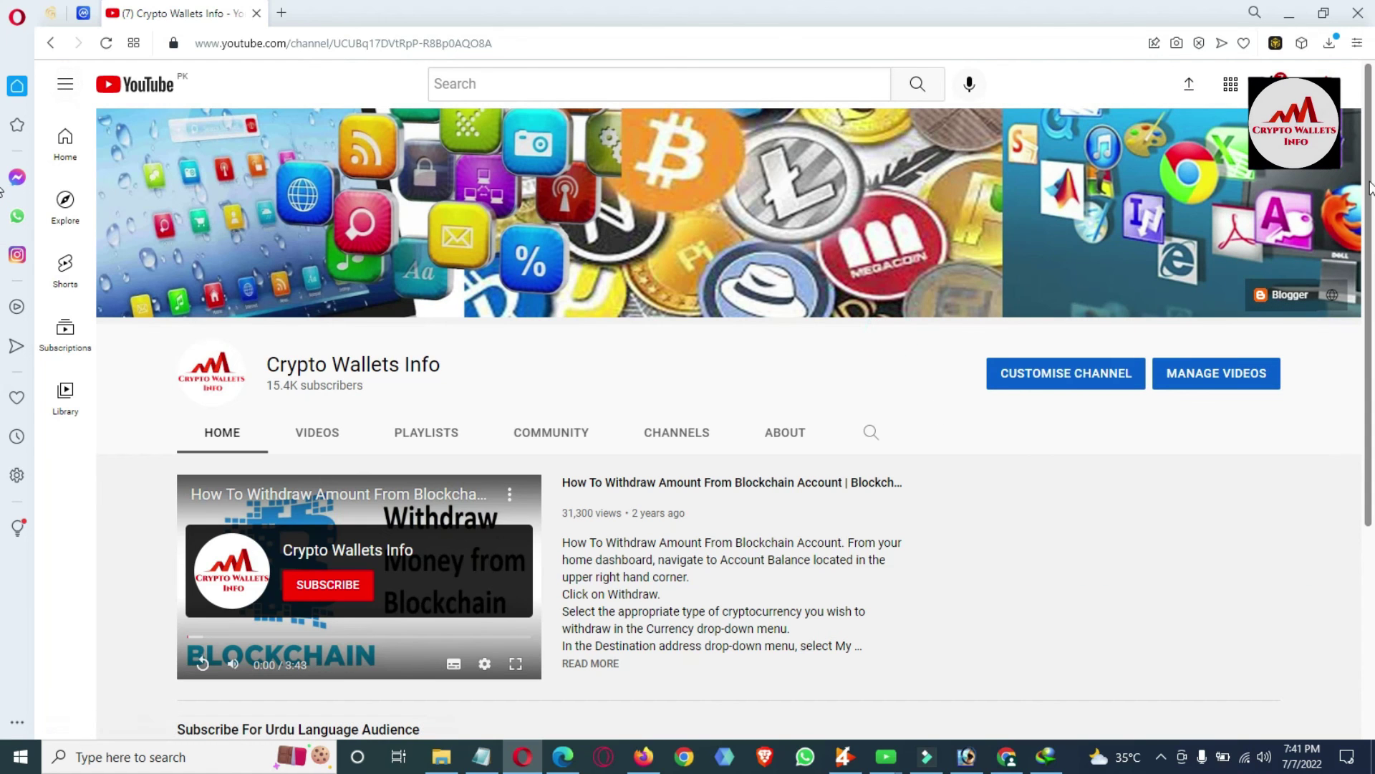
drag(1369, 187, 1372, 444)
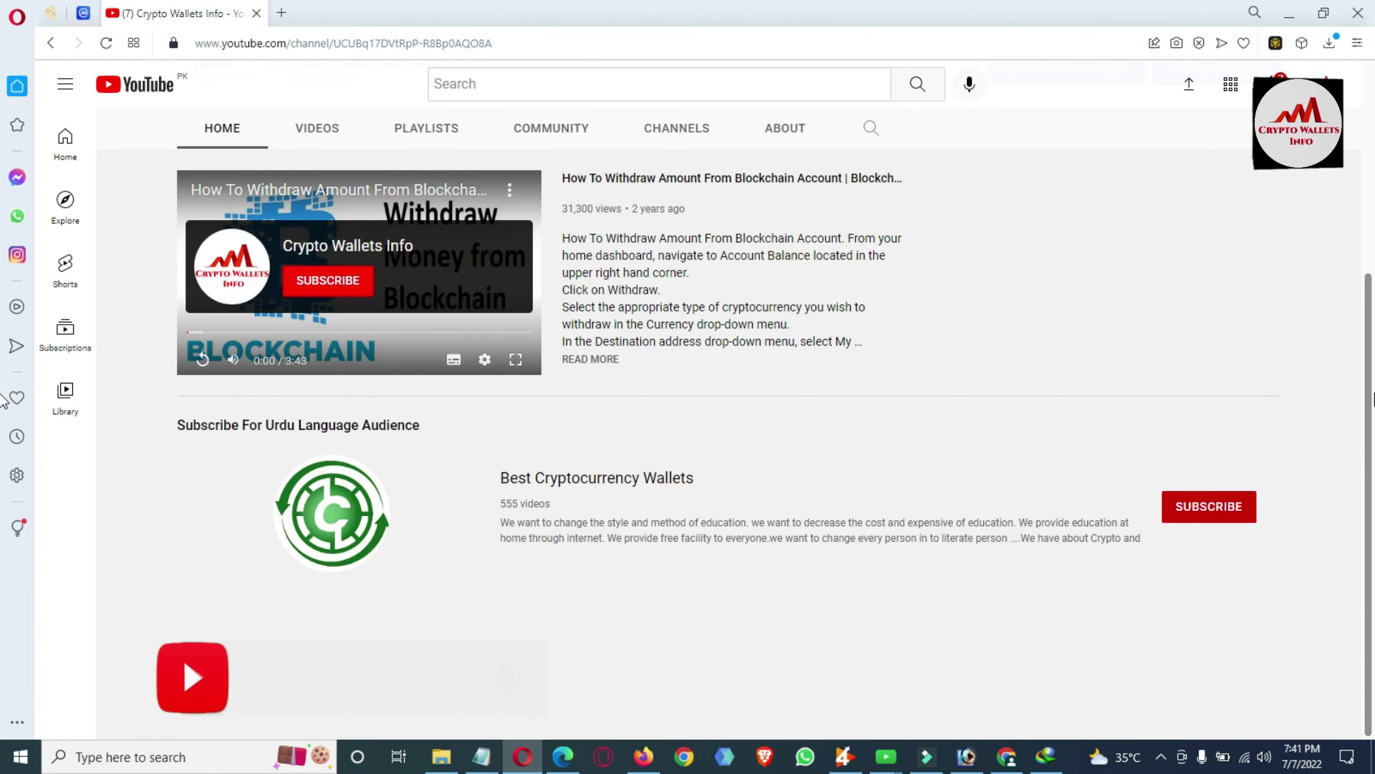
drag(1369, 592, 1367, 384)
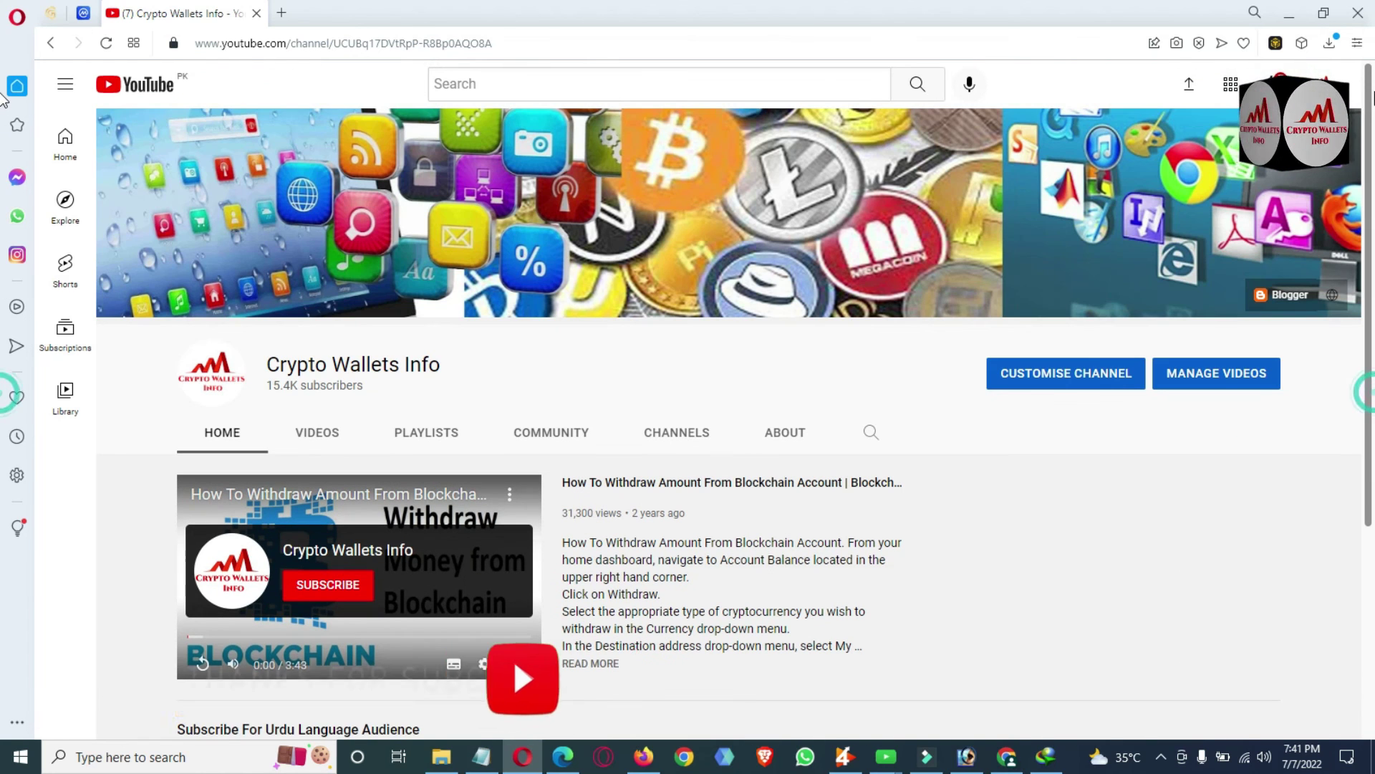
click(328, 437)
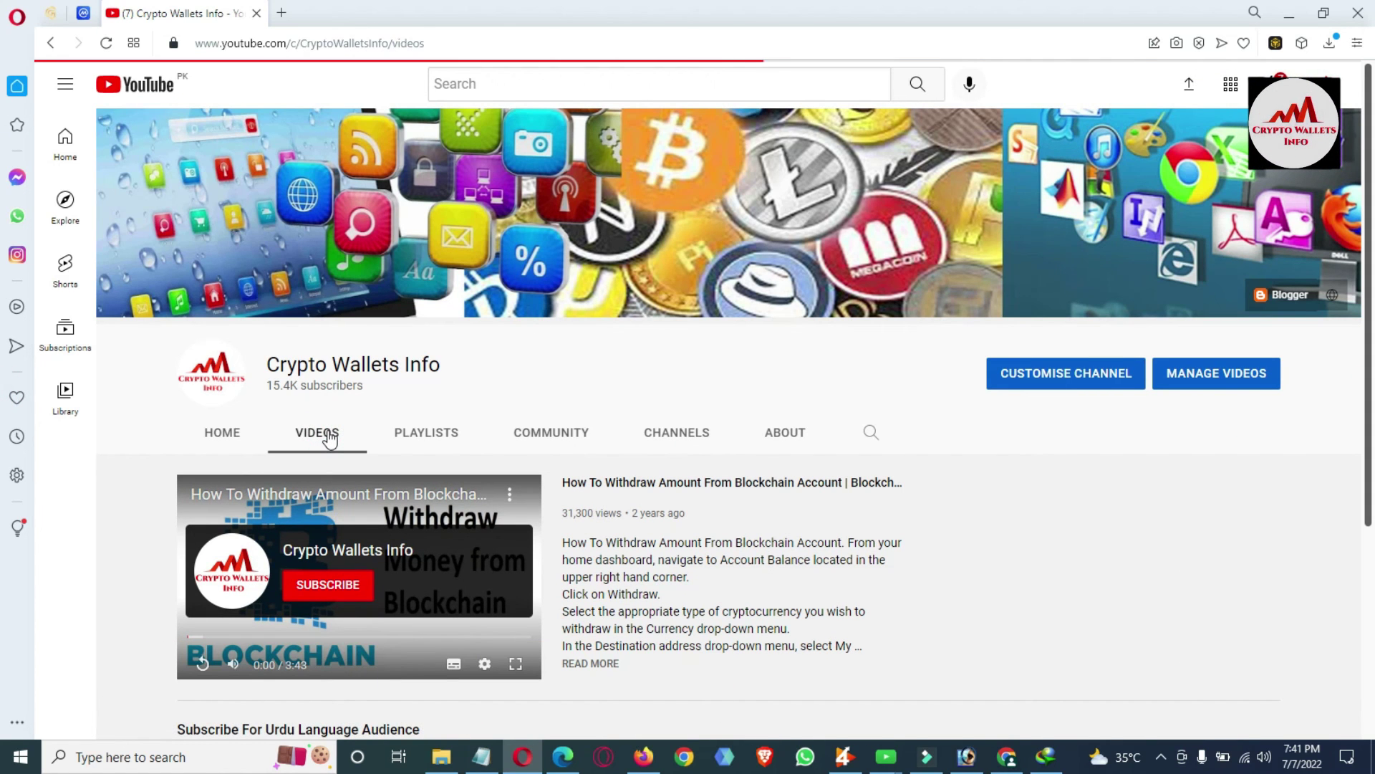
drag(1371, 71, 1370, 551)
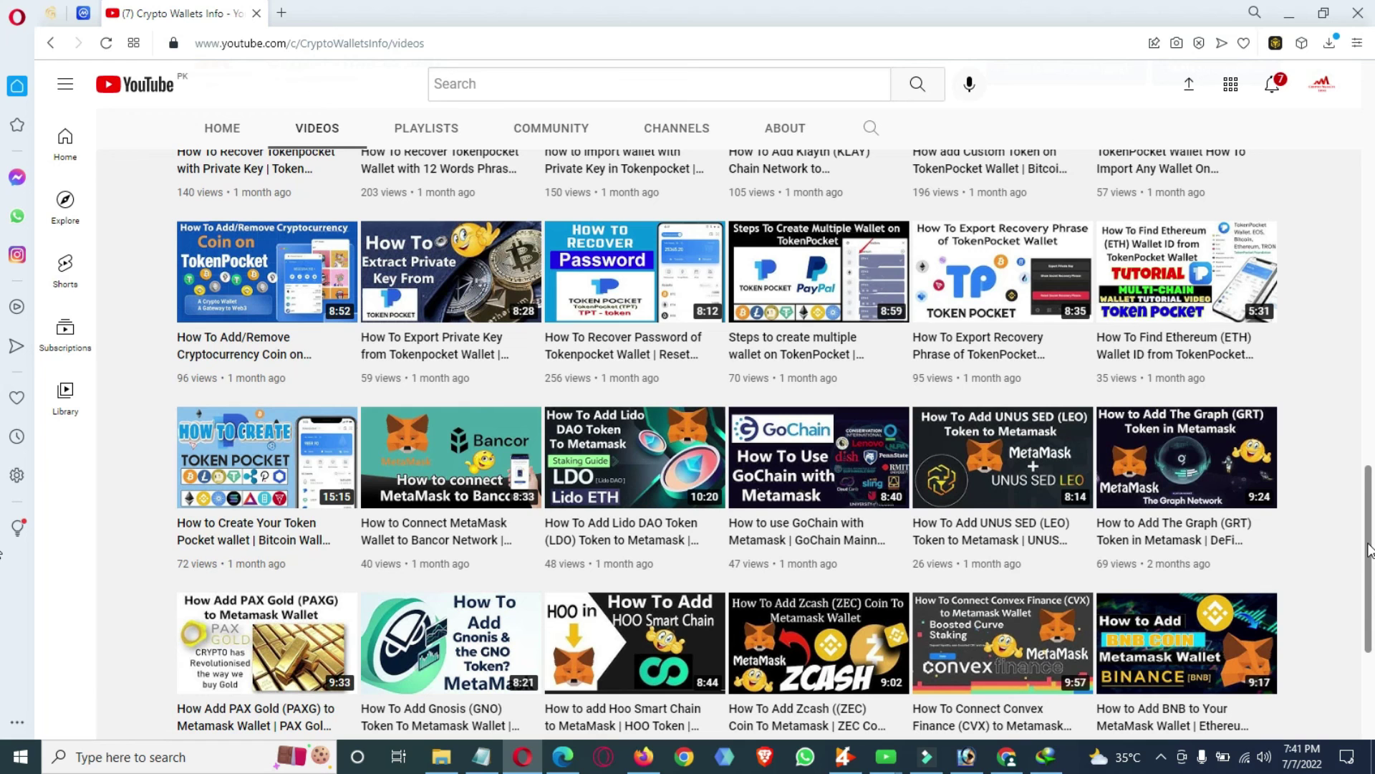
drag(1370, 551, 1364, 665)
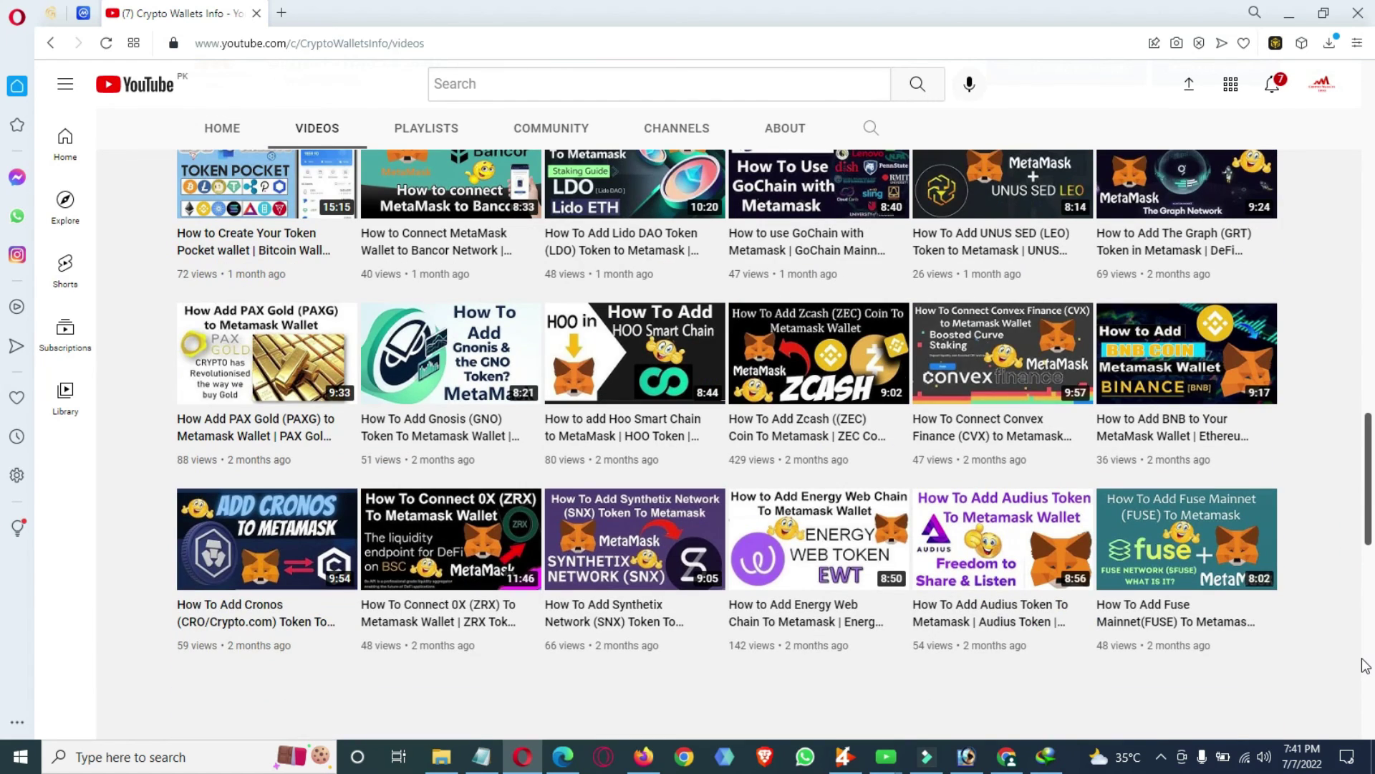